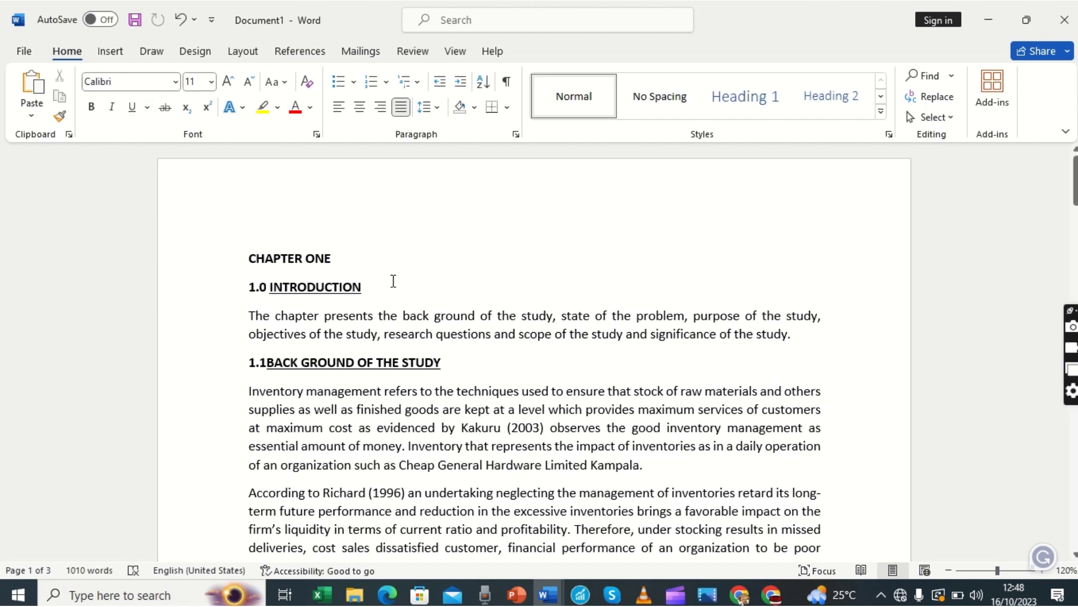
Turn on Track Changes for the document
click(414, 56)
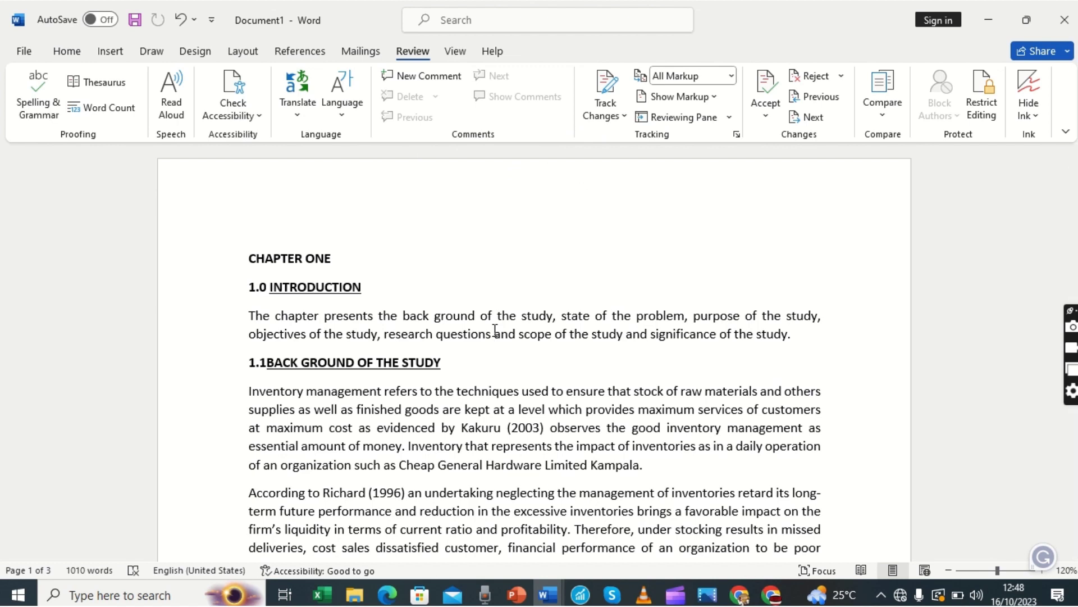
click(623, 118)
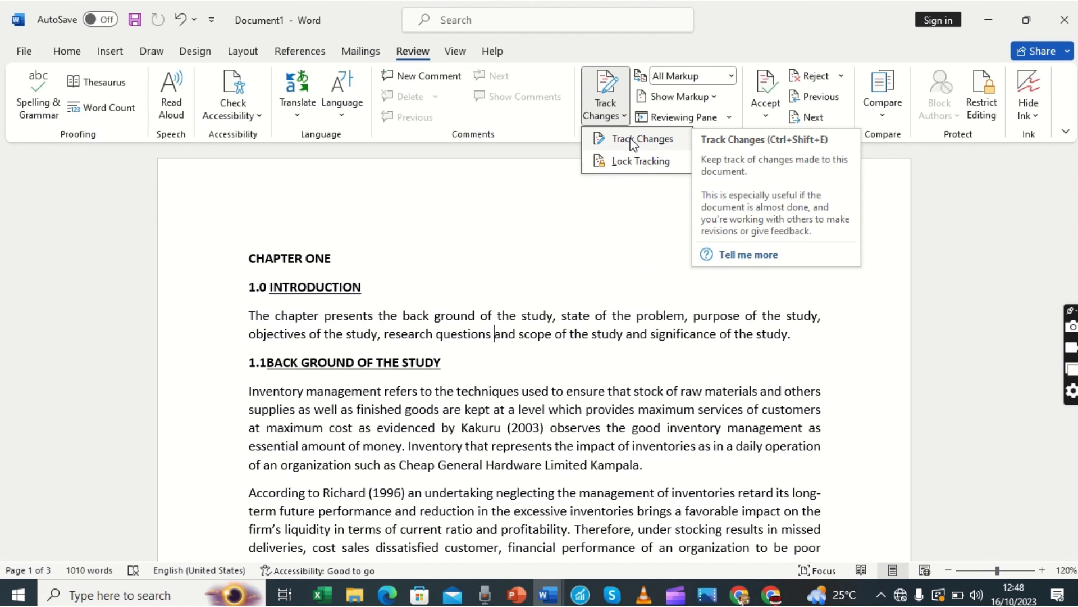
click(635, 140)
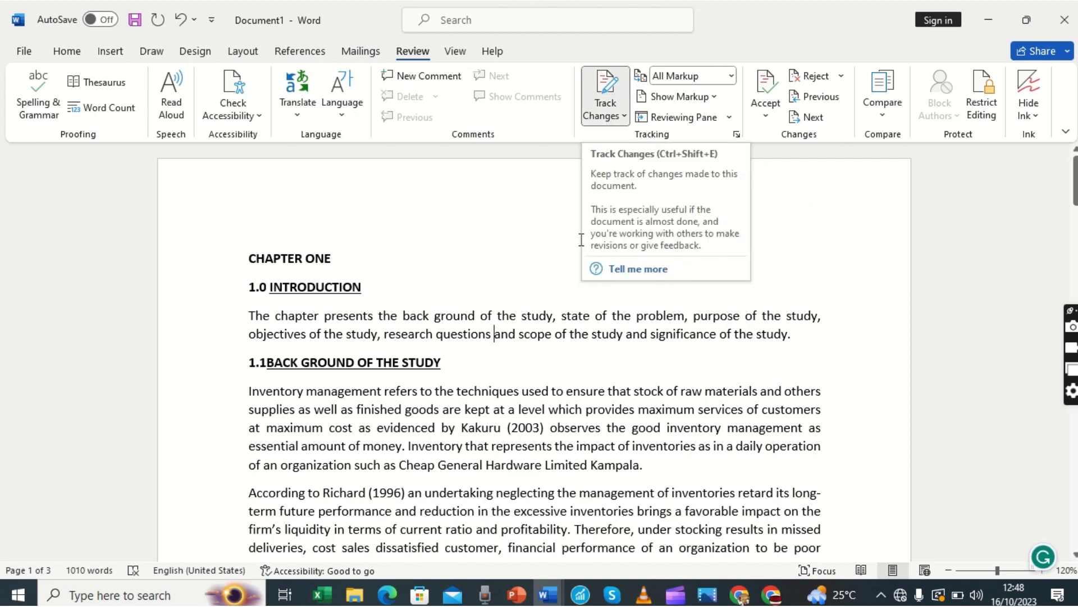
Read through the chapter from the background of the study down to the Research Questions heading, looking for passages to correct
click(470, 427)
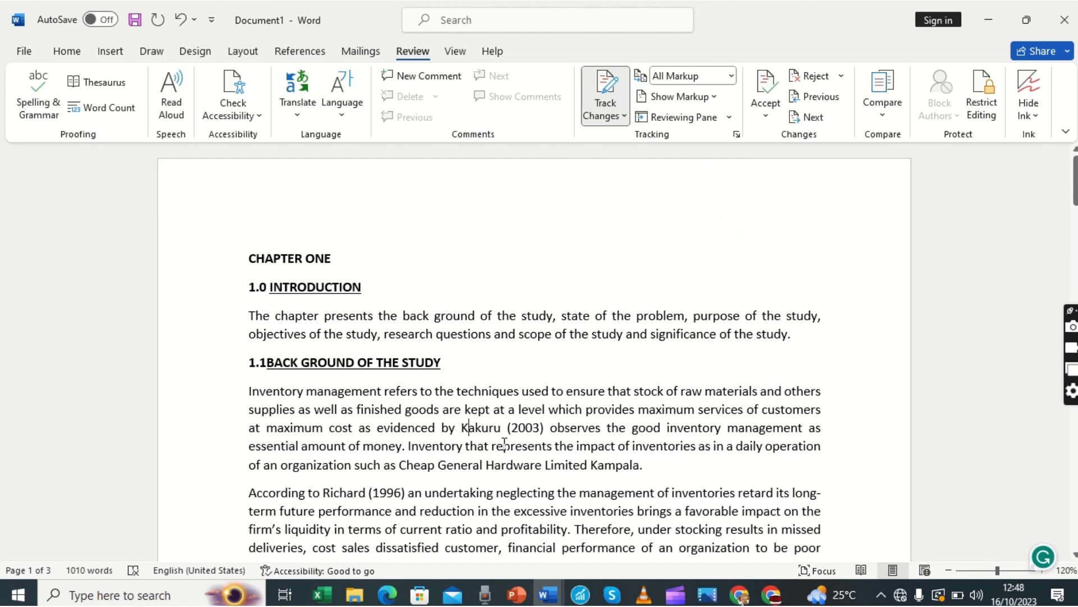
key(Down)
key(Down)
key(Down)
key(Down)
key(Down)
key(Down)
key(Down)
key(Down)
key(Down)
key(Down)
key(Down)
key(Down)
key(Down)
key(Down)
key(Down)
key(Down)
key(Down)
key(Down)
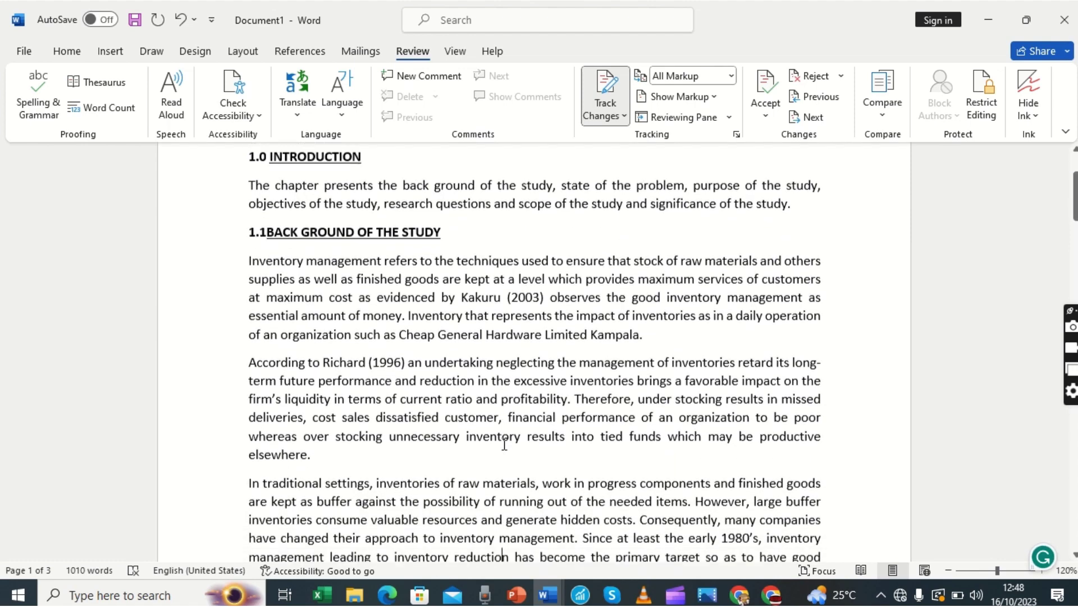
key(Down)
key(Down)
key(Down)
key(Down)
key(Down)
key(Down)
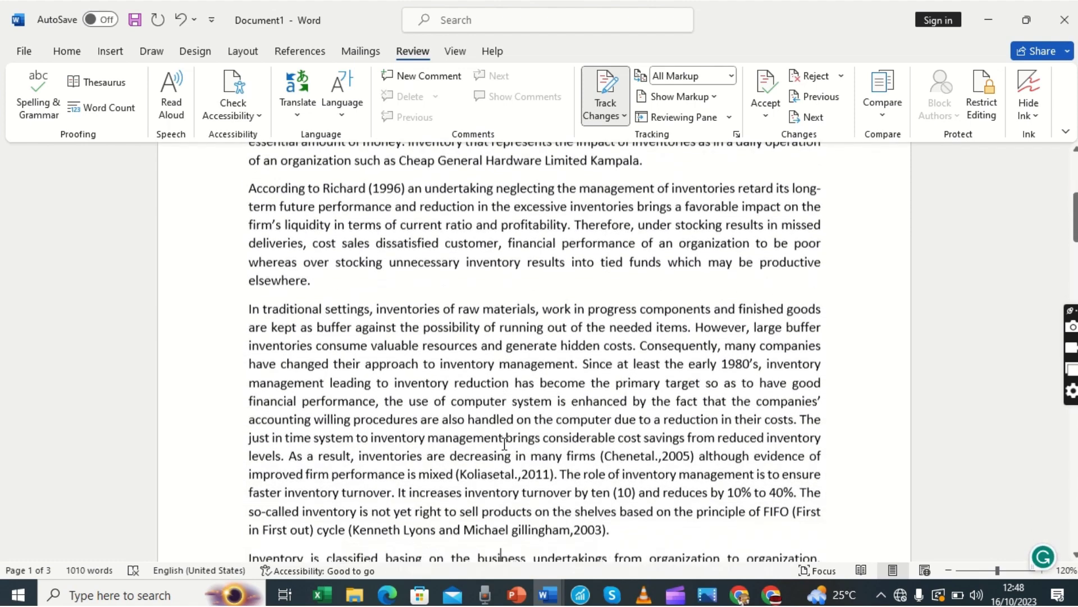
key(Down)
key(Down)
key(Down)
key(Down)
key(Down)
key(Down)
key(Down)
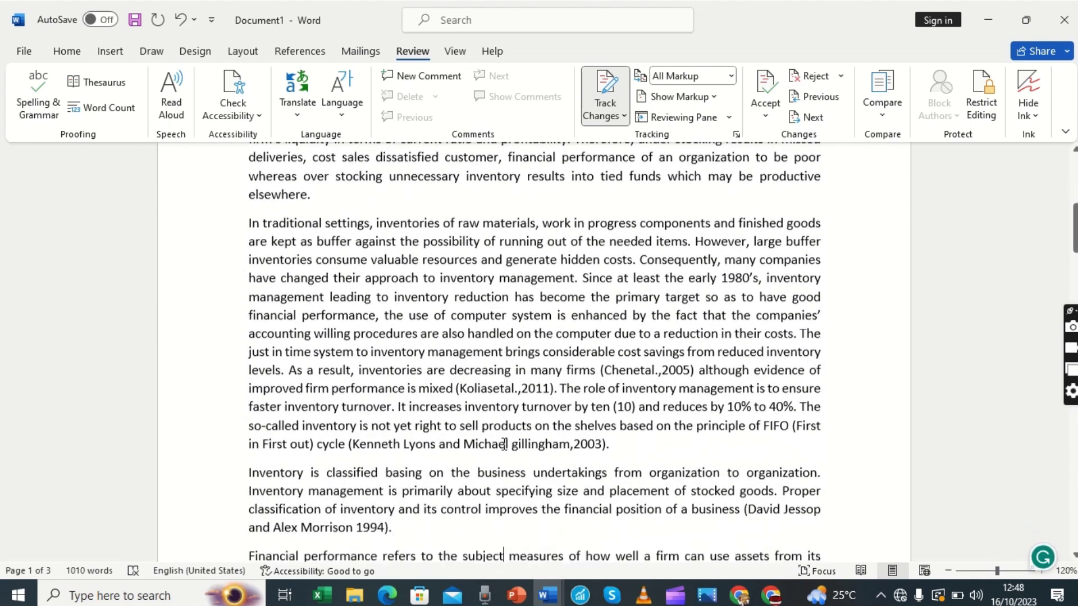
key(Down)
key(Down)
key(Down)
key(Down)
key(Down)
key(Down)
key(Down)
key(Down)
key(Down)
key(Down)
key(Down)
key(Down)
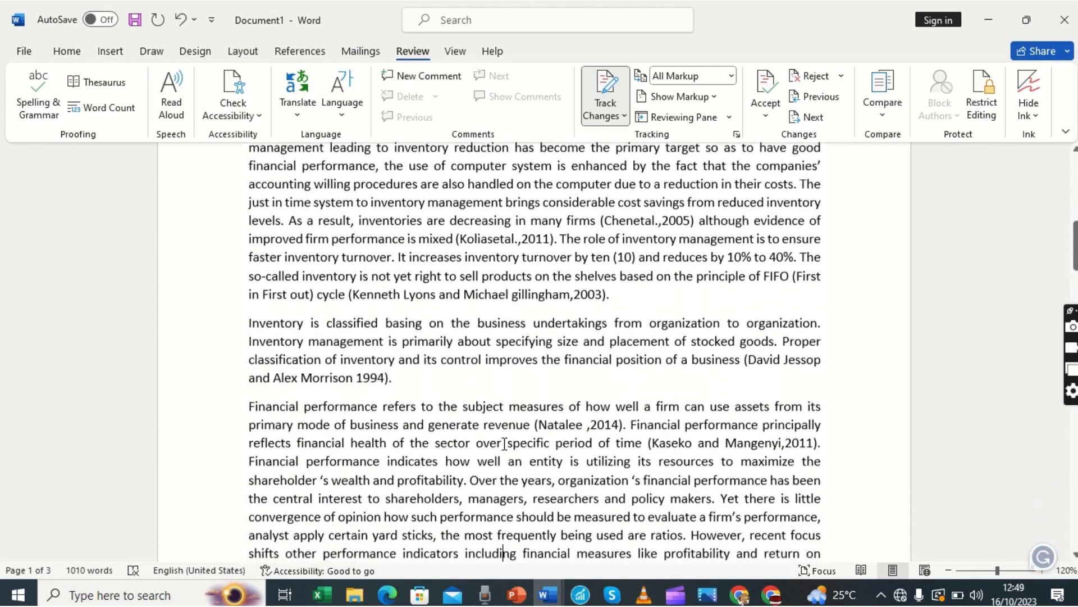
key(Down)
key(Down)
key(Down)
key(Down)
key(Down)
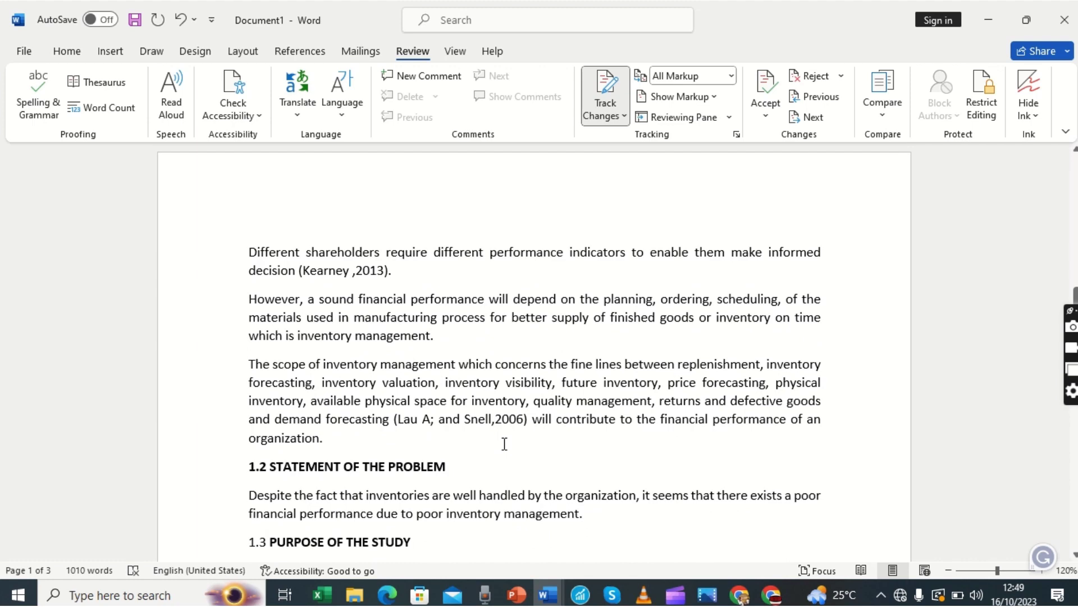
key(Down)
key(Down)
key(Down)
key(Down)
key(Down)
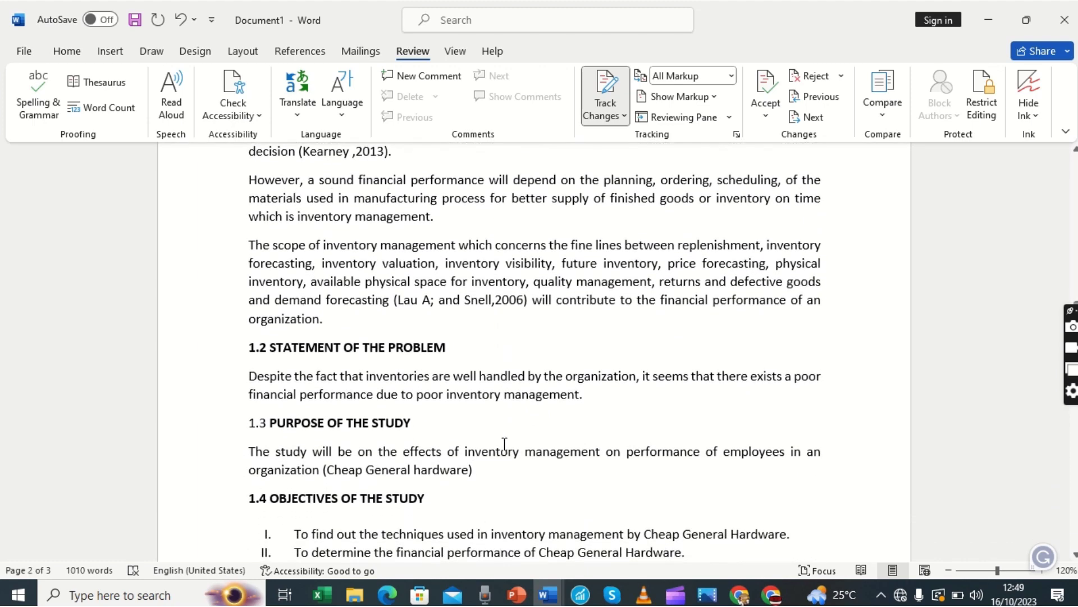
key(Down)
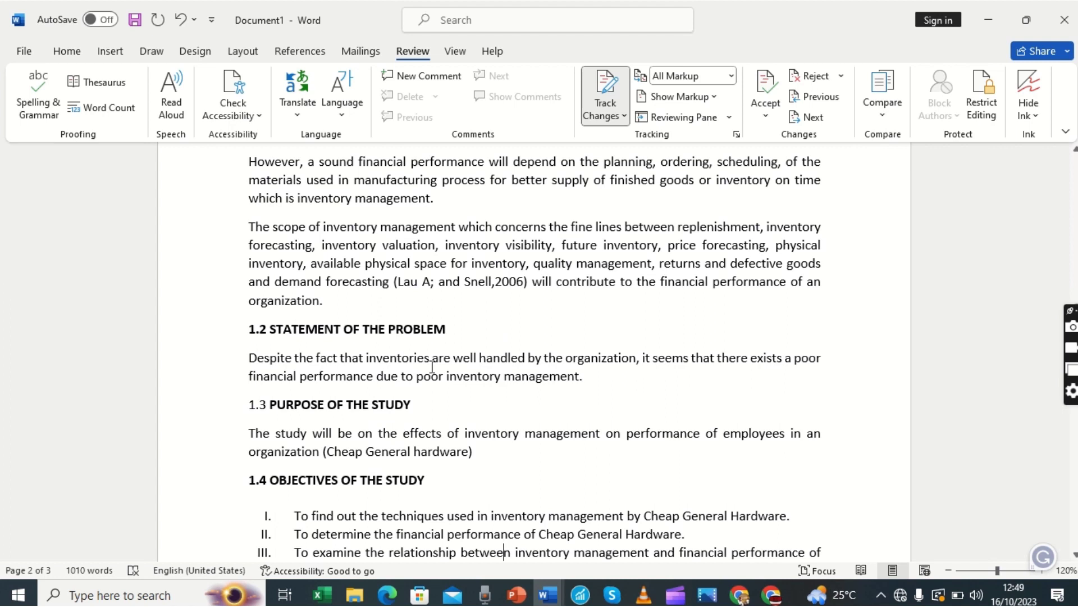
key(Down)
key(Down)
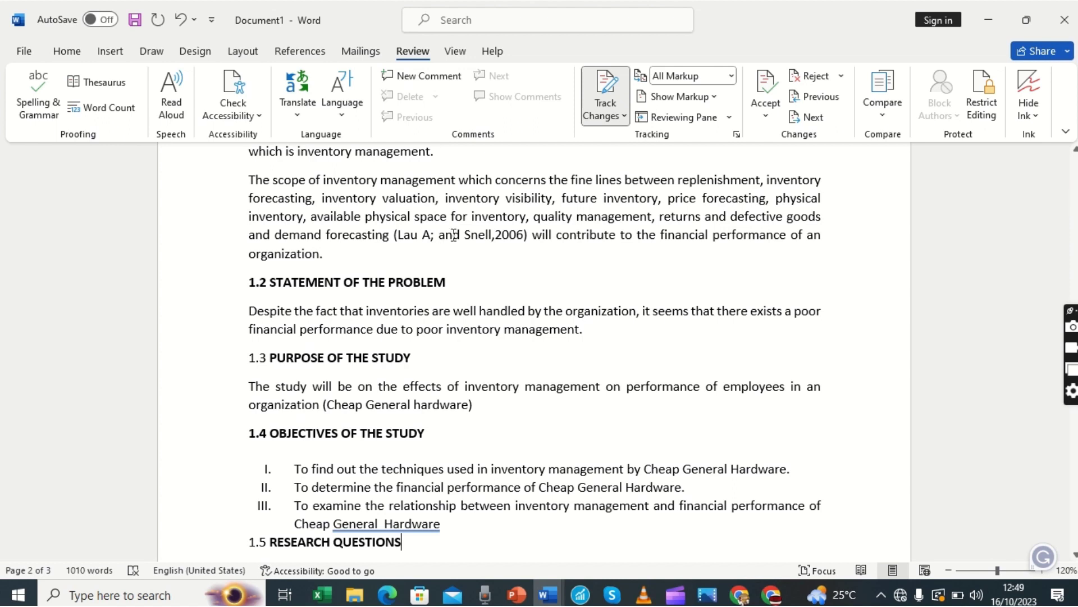
Replace the 2006 citation after "demand forecasting" with one joining the two authors by "&" and spacing the year after the comma
click(525, 235)
drag(531, 236, 397, 237)
key(Delete)
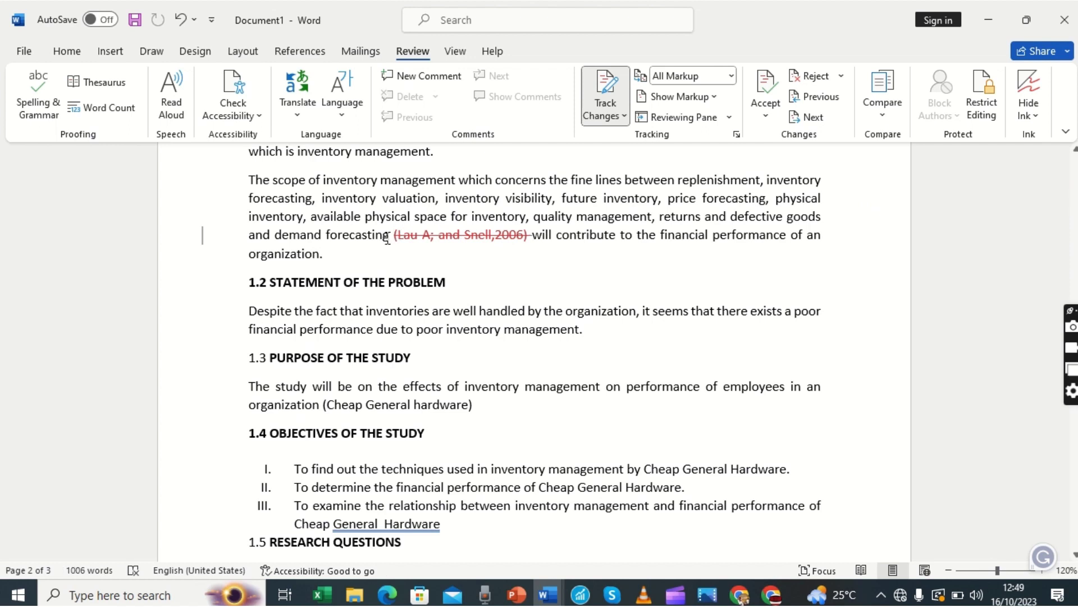
text(()
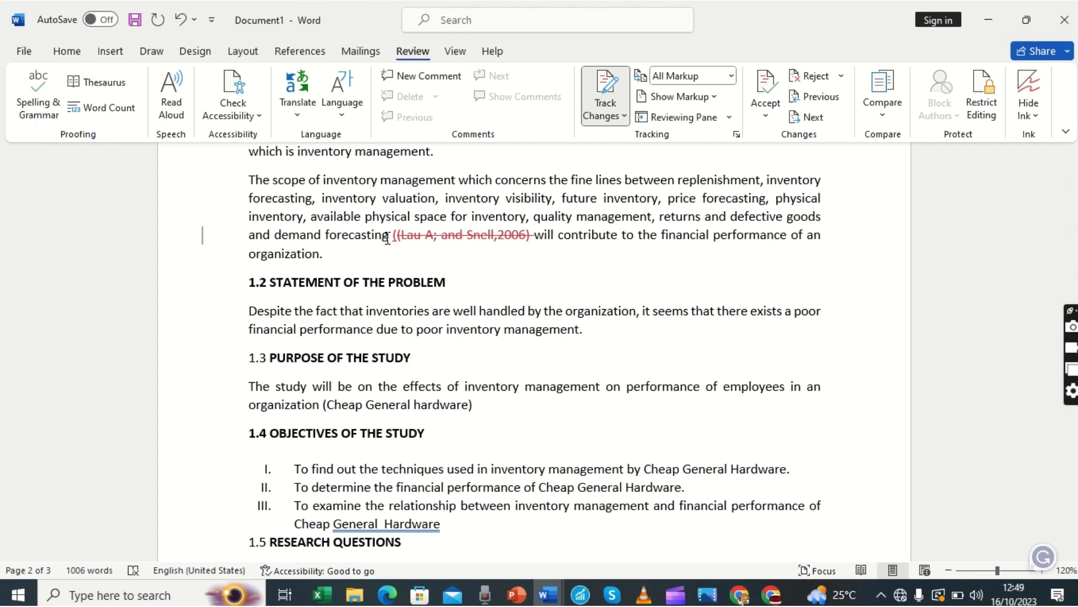
text(L)
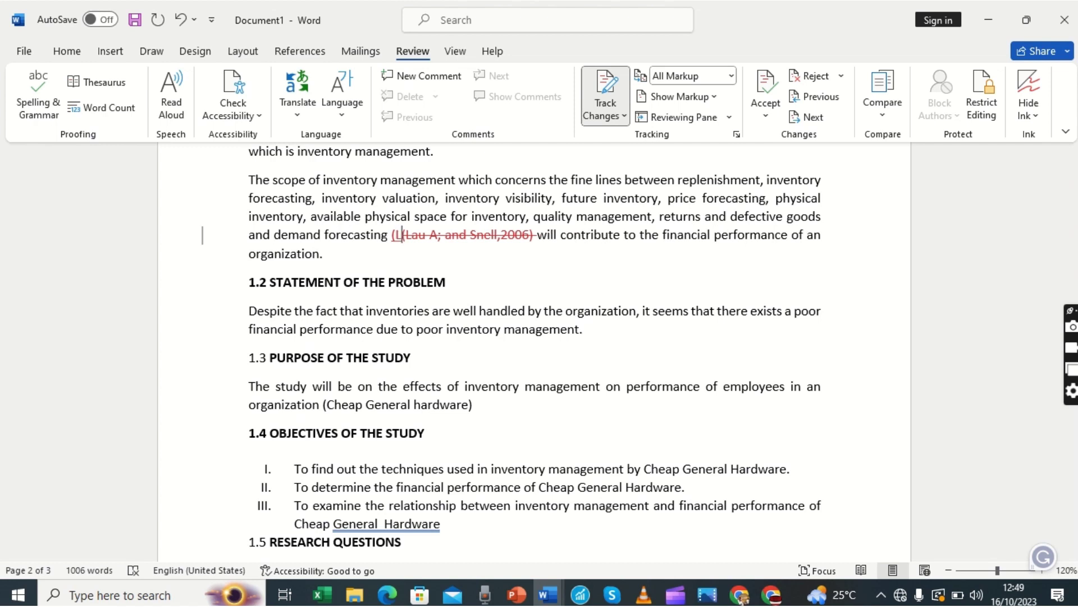
text(au)
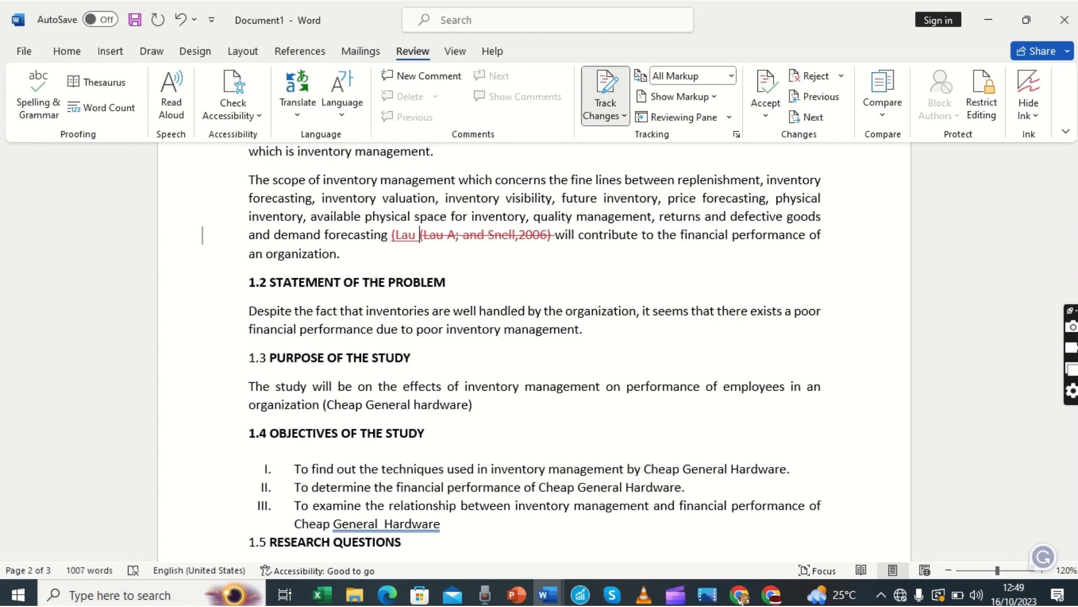
text( A)
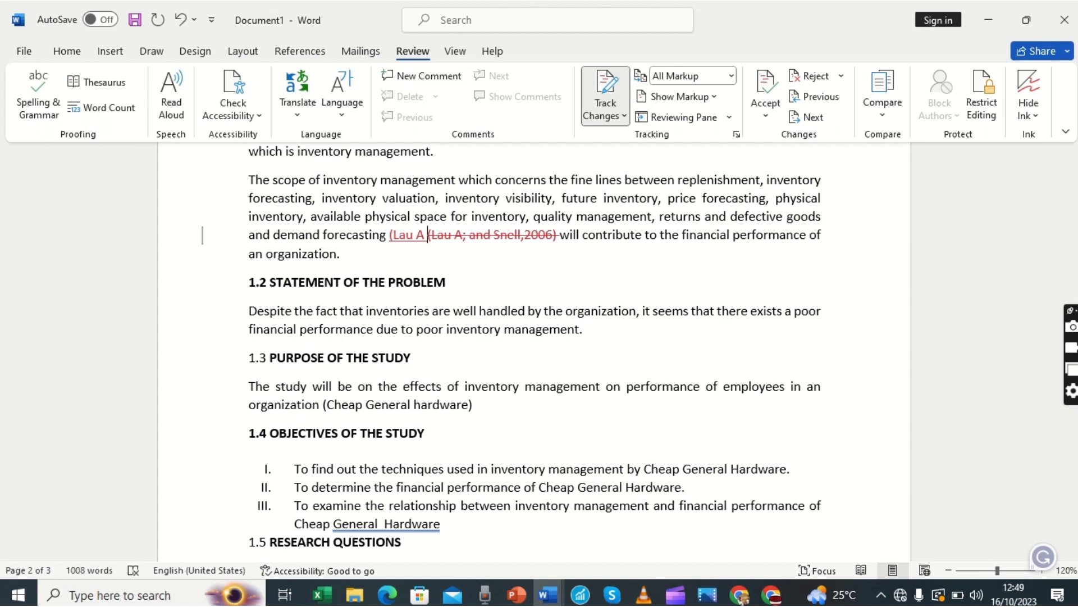
text( &)
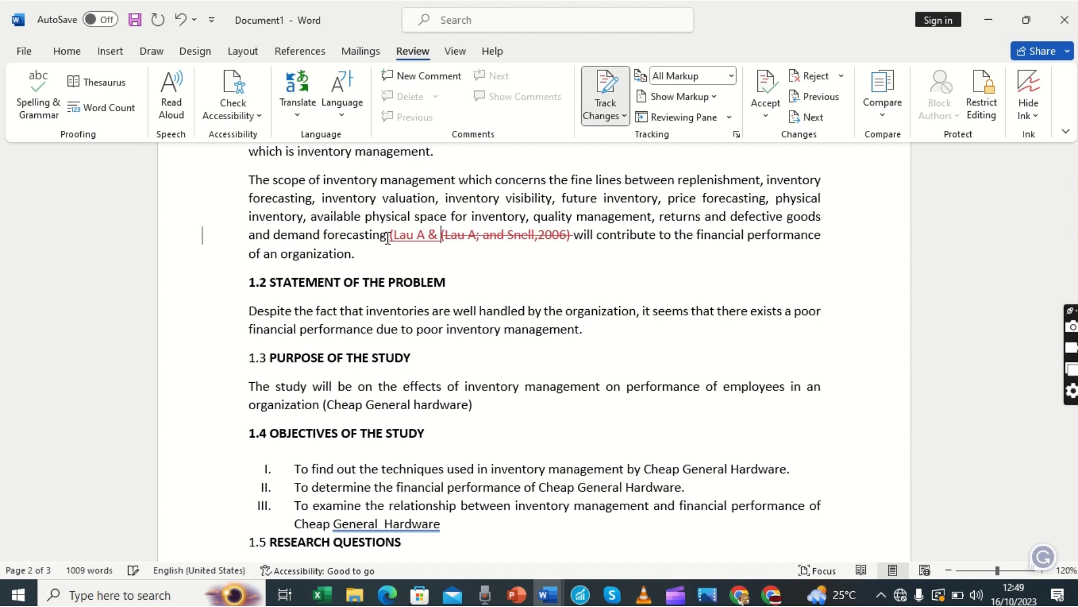
text( Snell)
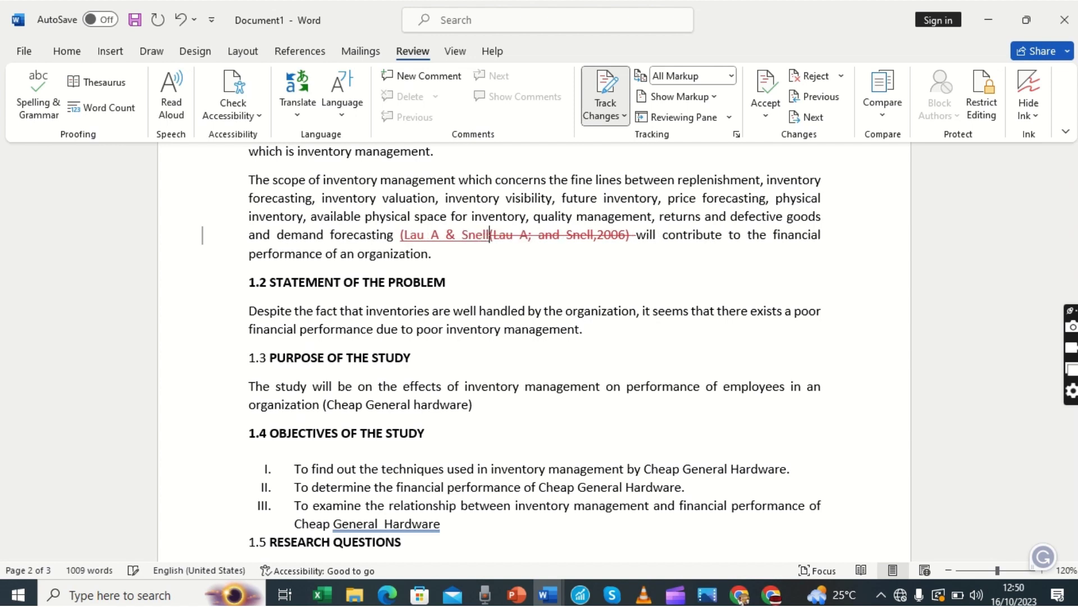
text(, 2006)
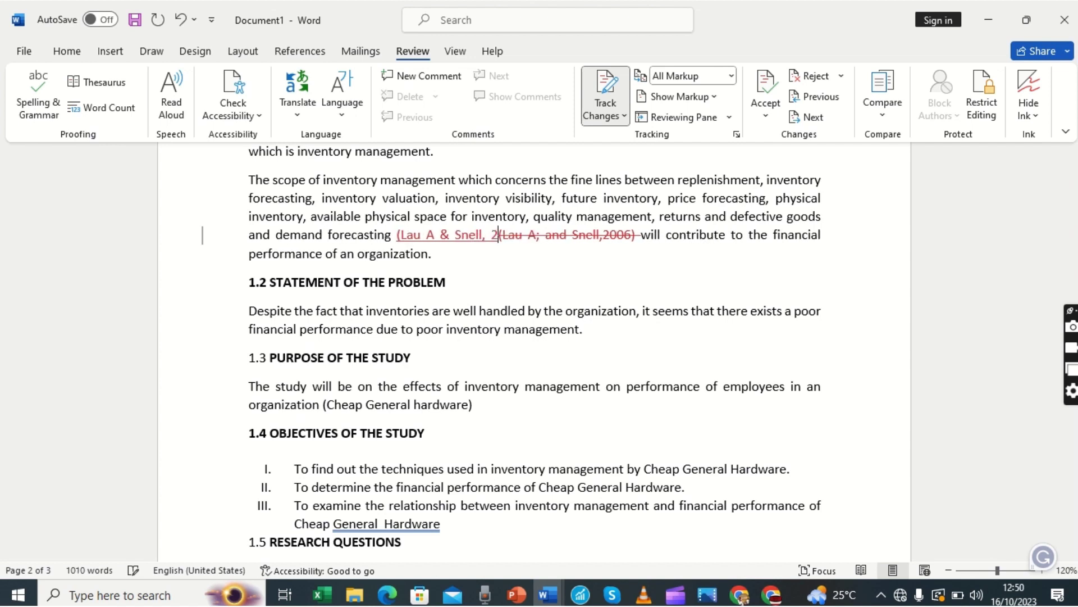
text())
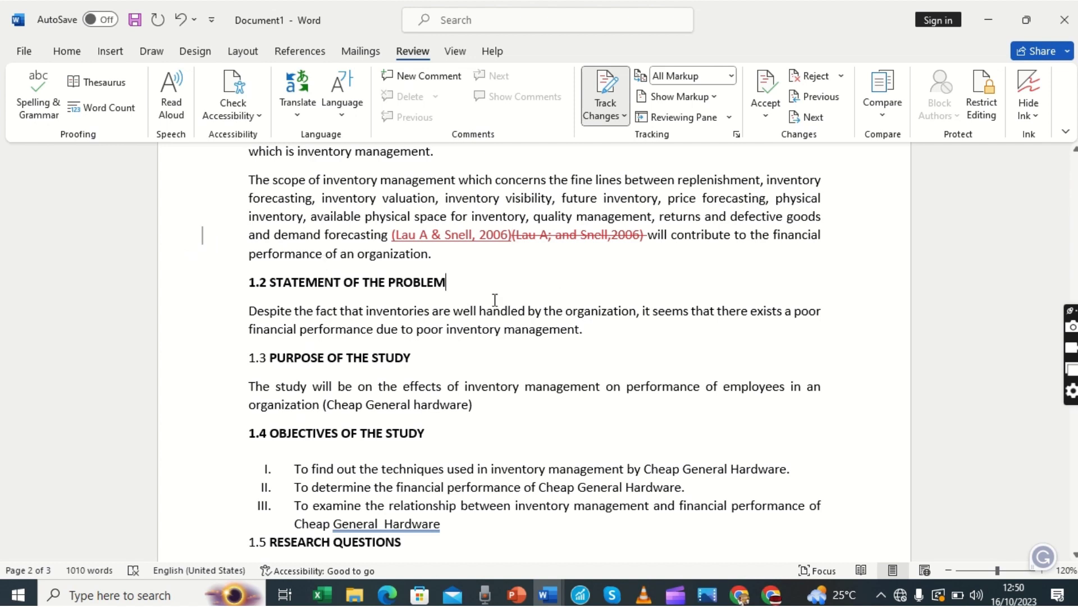
Correct the flagged double space in the third study objective by applying the grammar suggestion "General Hardware"
key(Down)
key(Down)
key(Down)
key(Down)
key(Down)
key(Down)
key(Down)
key(Down)
key(Down)
key(Down)
key(Down)
key(Down)
key(Down)
key(Down)
key(Down)
key(Down)
key(Down)
key(Down)
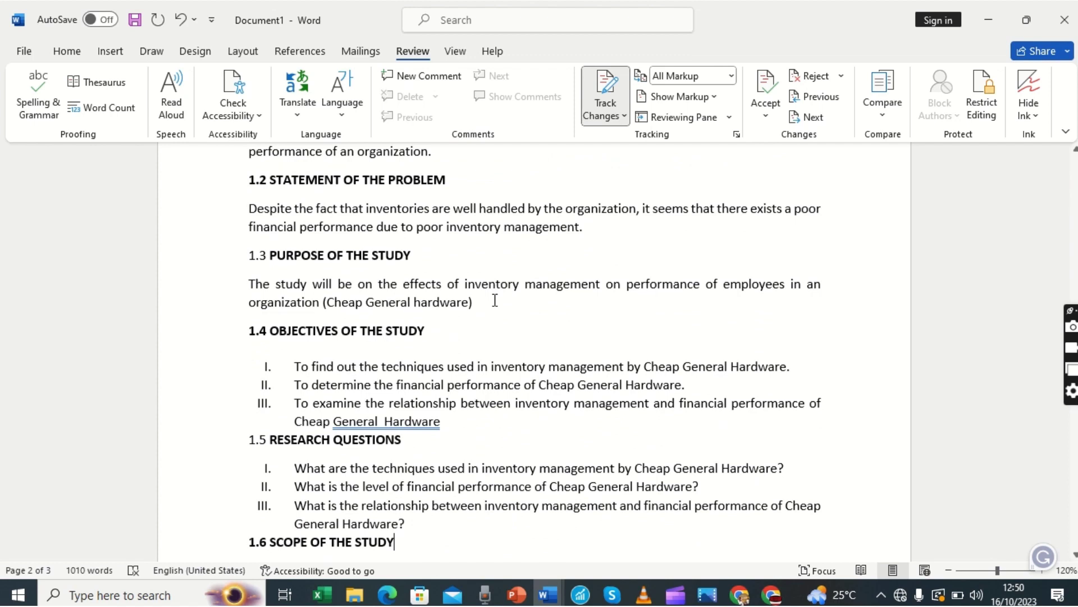
click(386, 424)
right_click(386, 424)
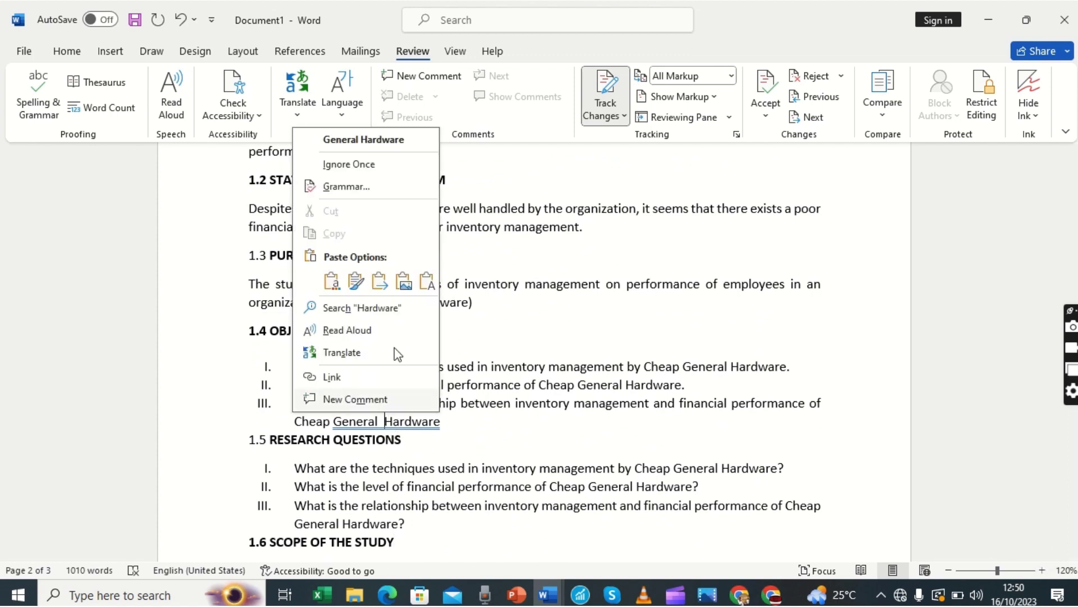
click(357, 141)
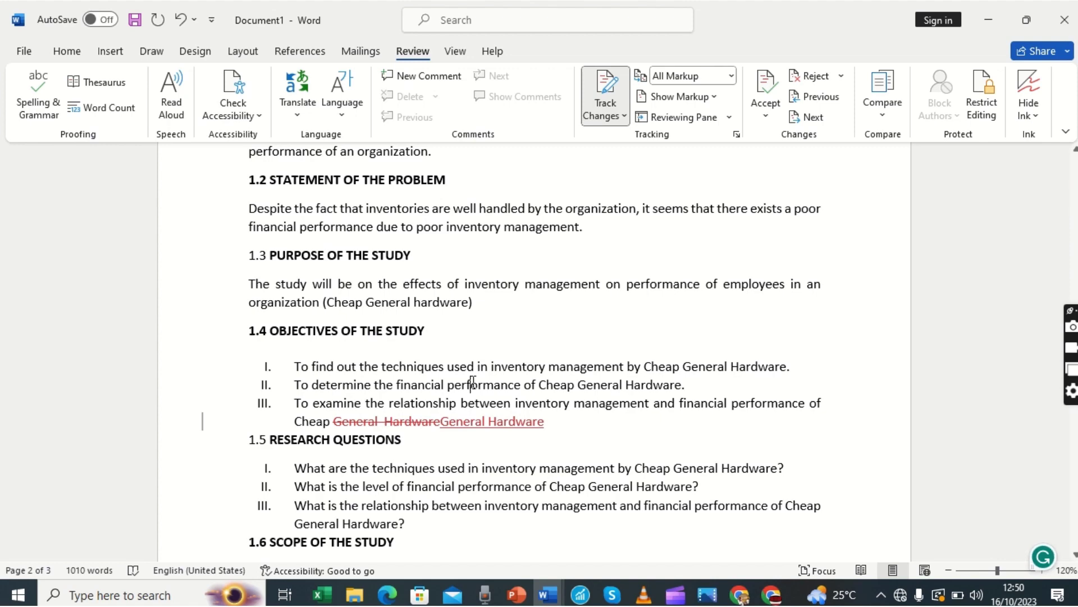
Review the remaining sections down to the Significance of the Study list and return to the Statement of the Problem section
scroll(473, 383, down, 2)
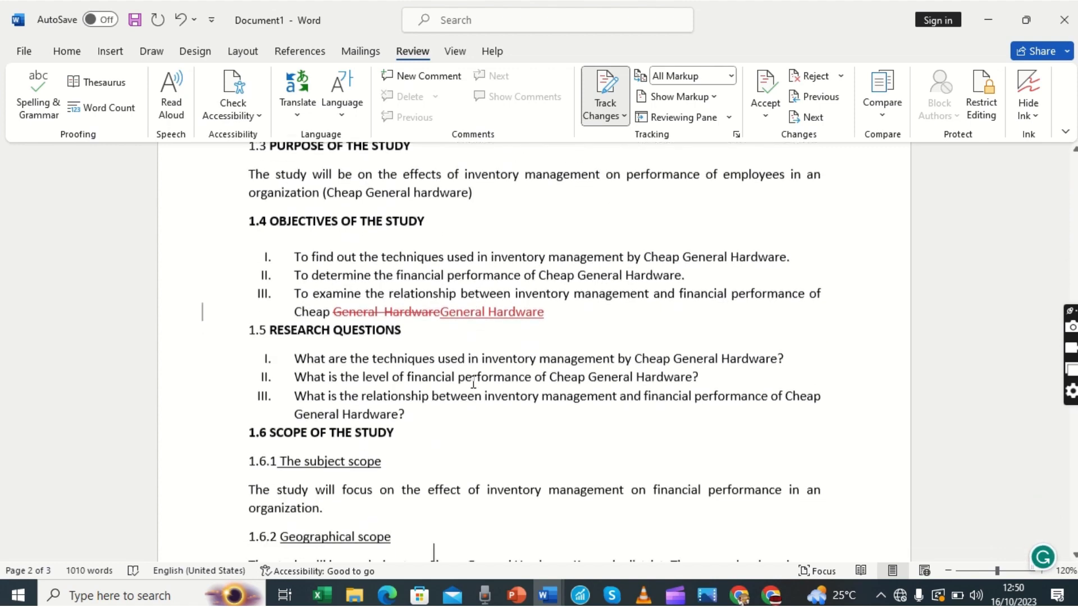
scroll(473, 383, down, 9)
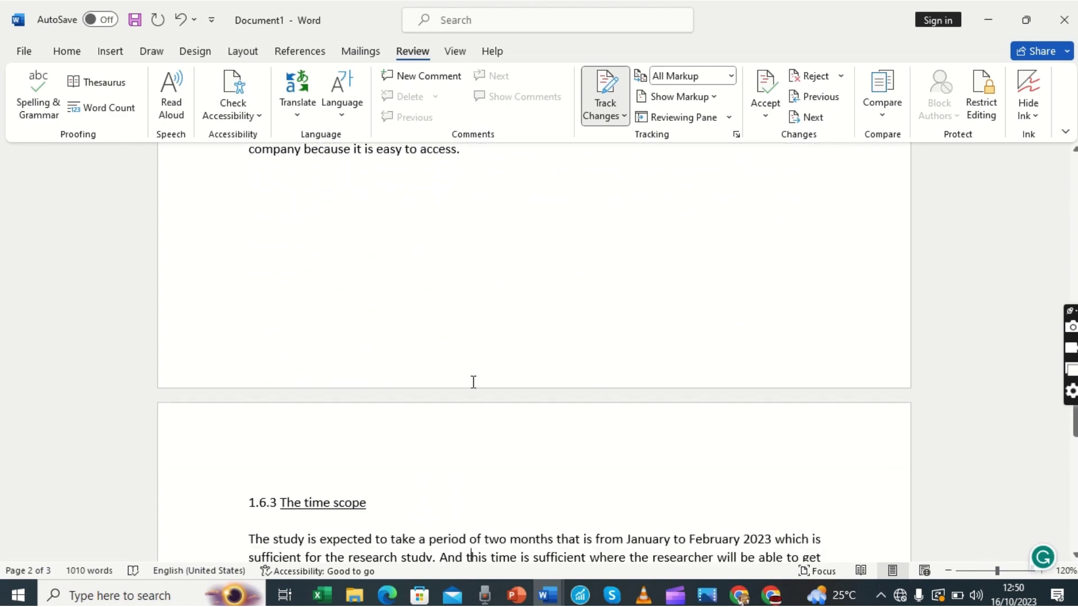
scroll(473, 381, down, 5)
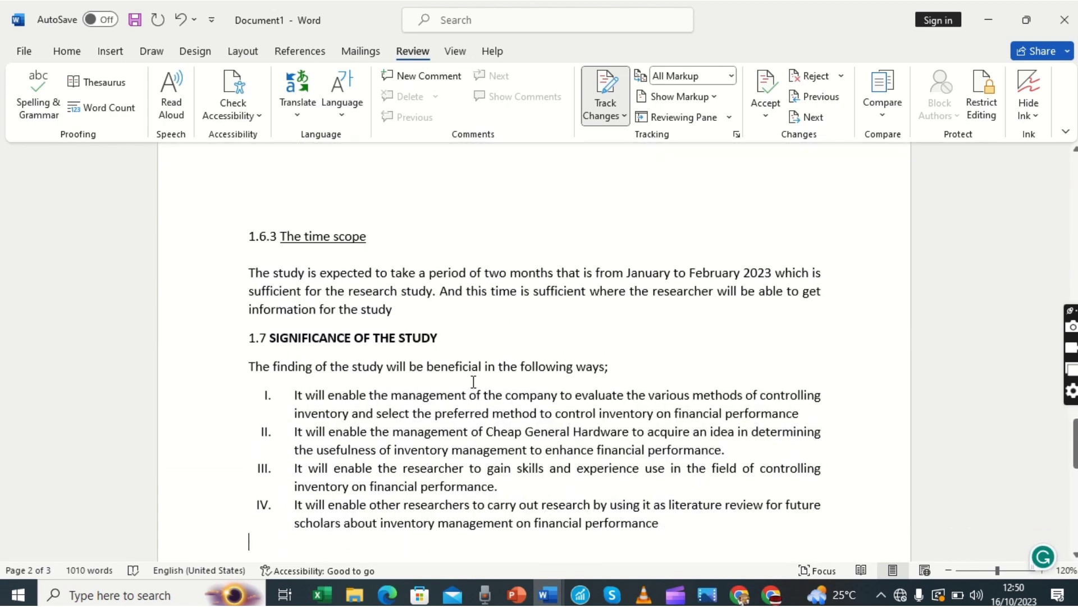
scroll(473, 382, down, 1)
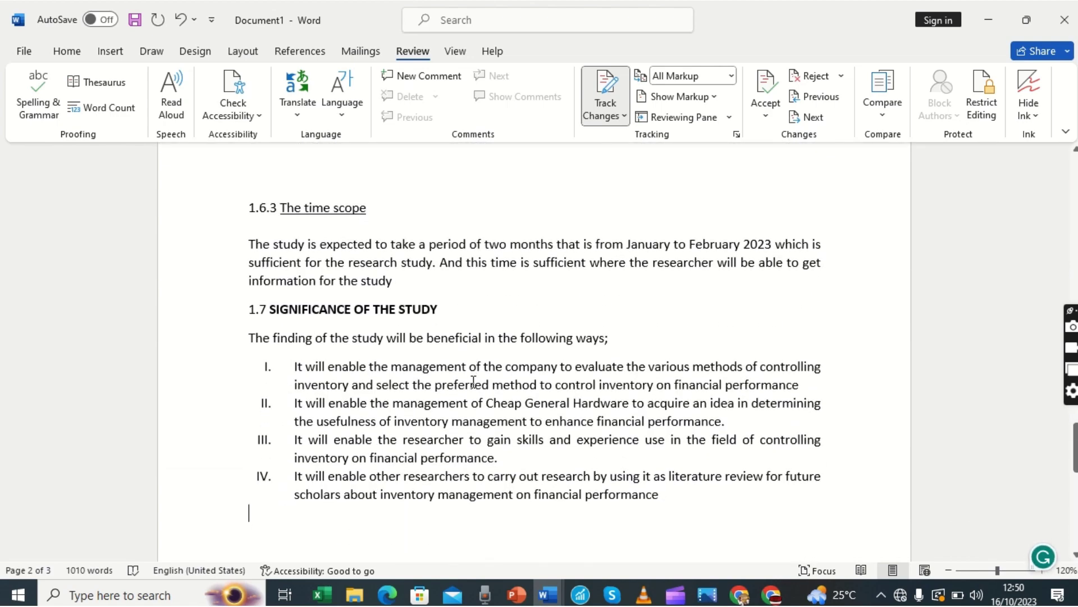
scroll(474, 382, up, 12)
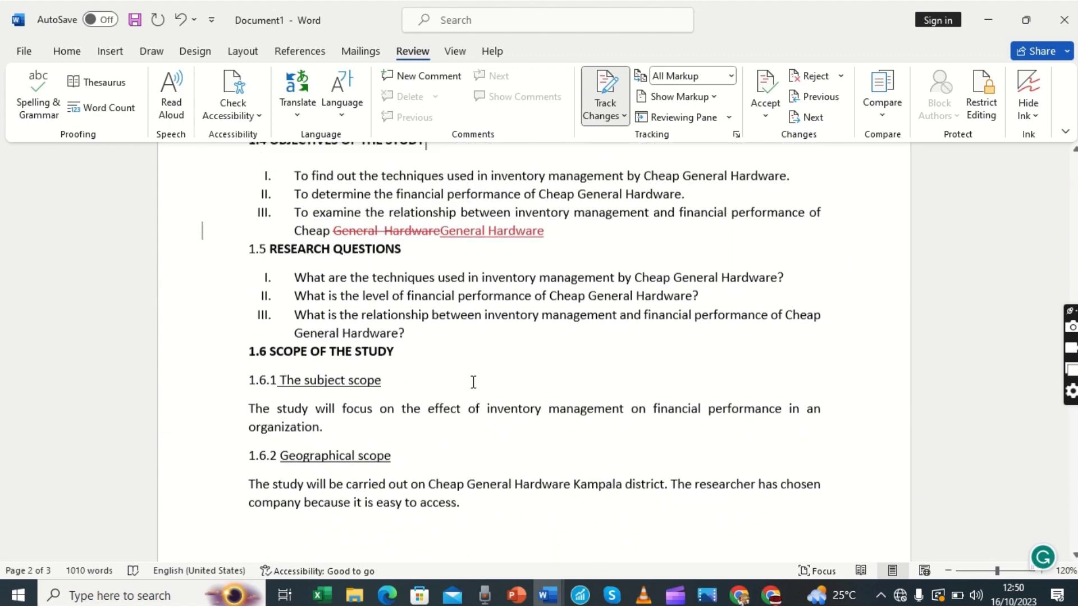
scroll(473, 381, up, 4)
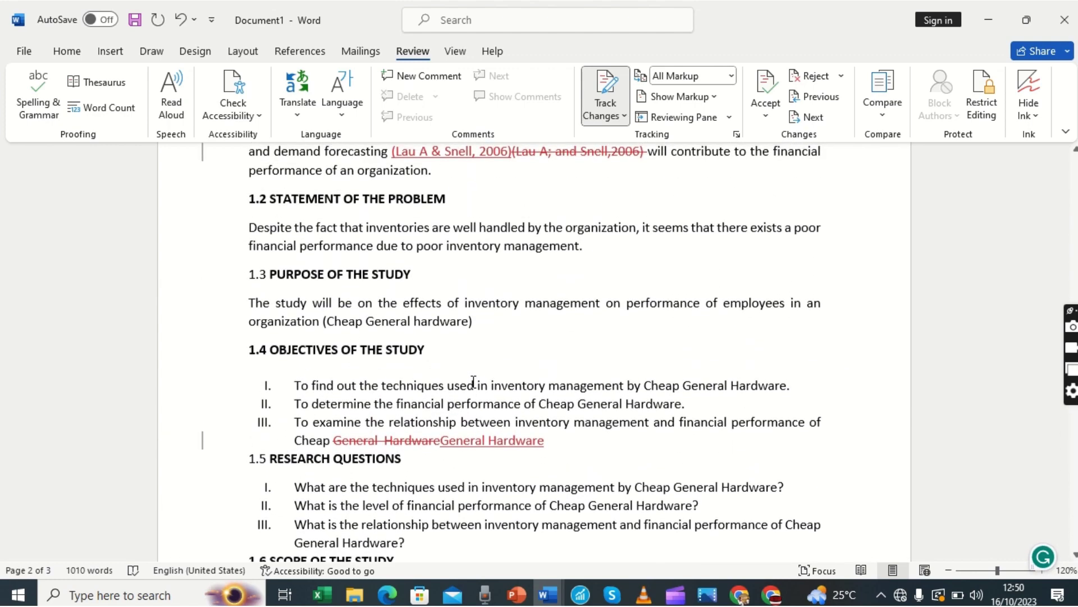
scroll(474, 382, up, 1)
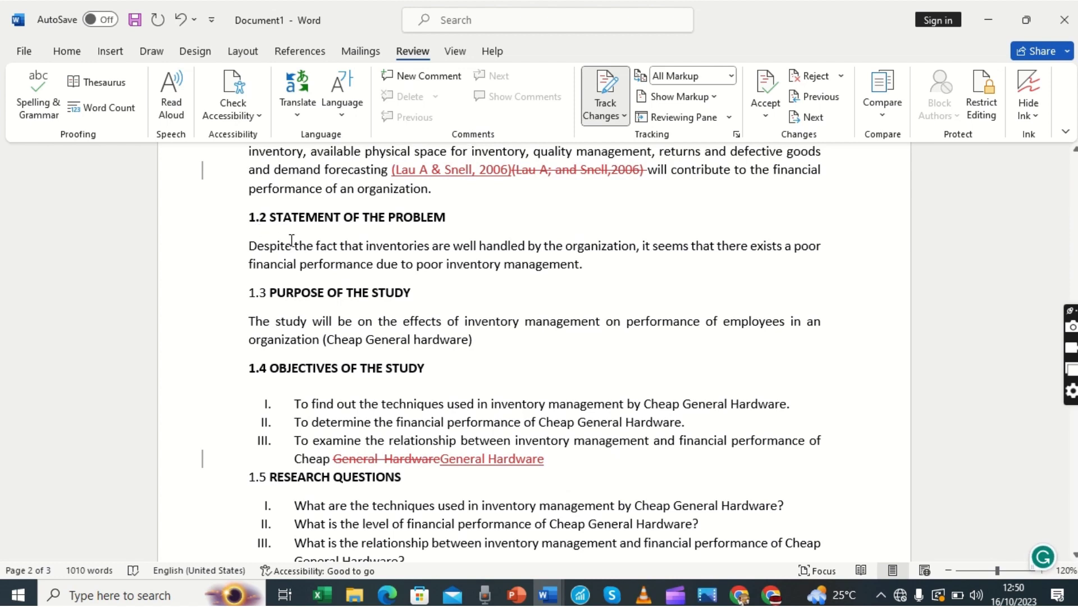
Add a comment on the 1.2 heading telling the author to use "Problem statement" instead of Statement of the problem
click(223, 223)
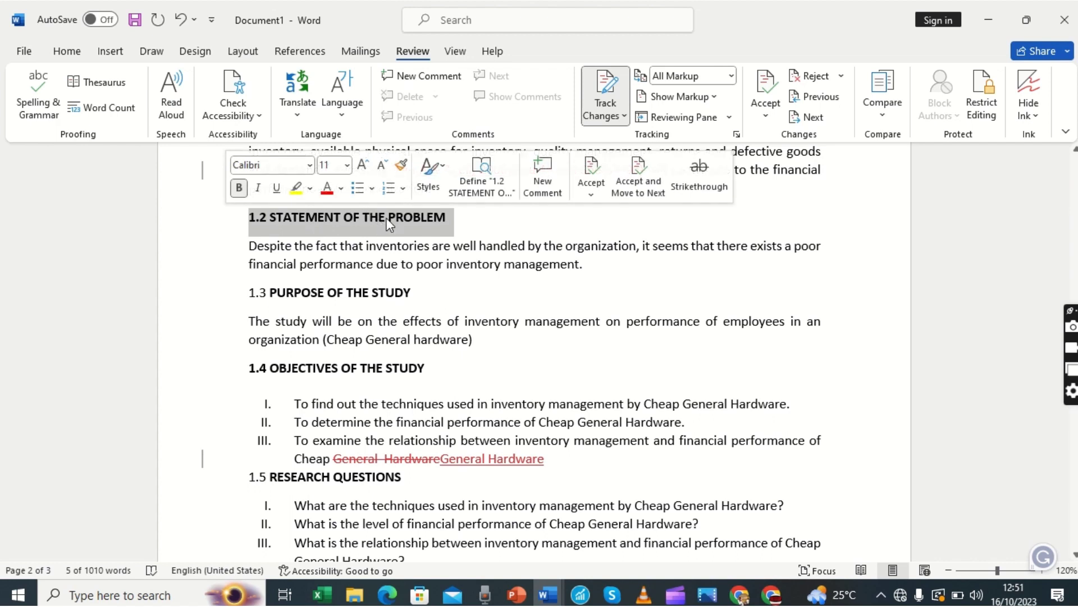
click(429, 82)
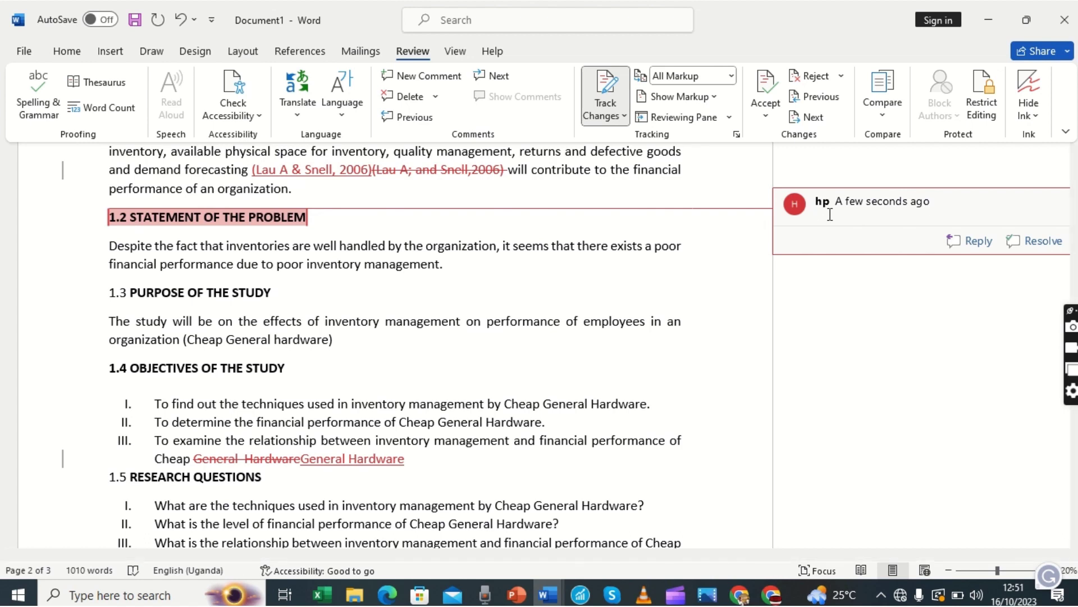
text(Use )
text(")
text(Problem)
text( statem)
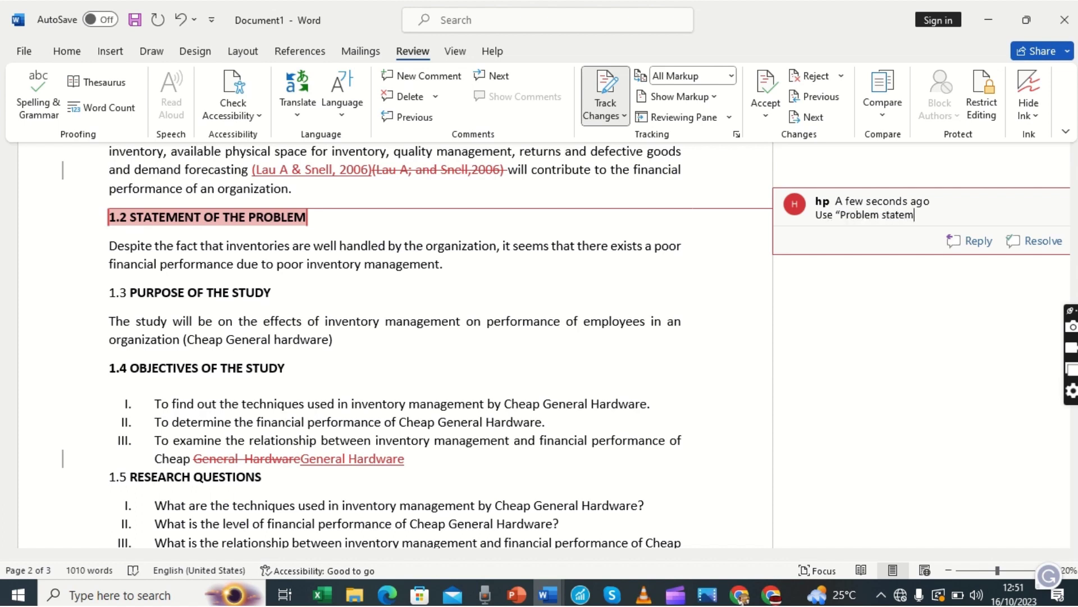
text(t)
key(BackSpace)
text(ent)
text(" in)
text(stead )
text(of)
text( S)
text(tamemtn)
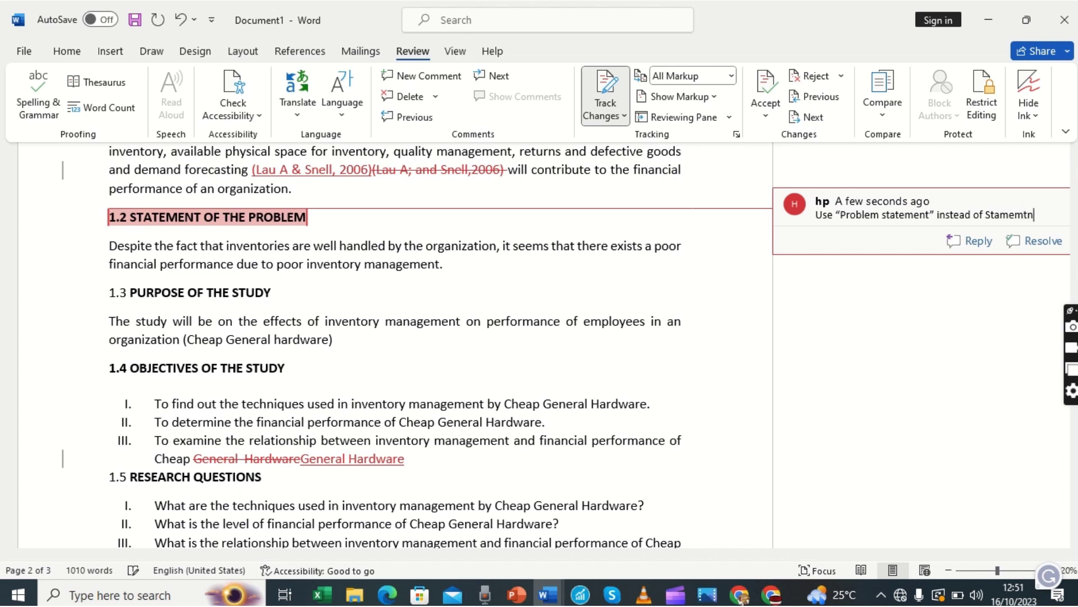
text( of the prblem)
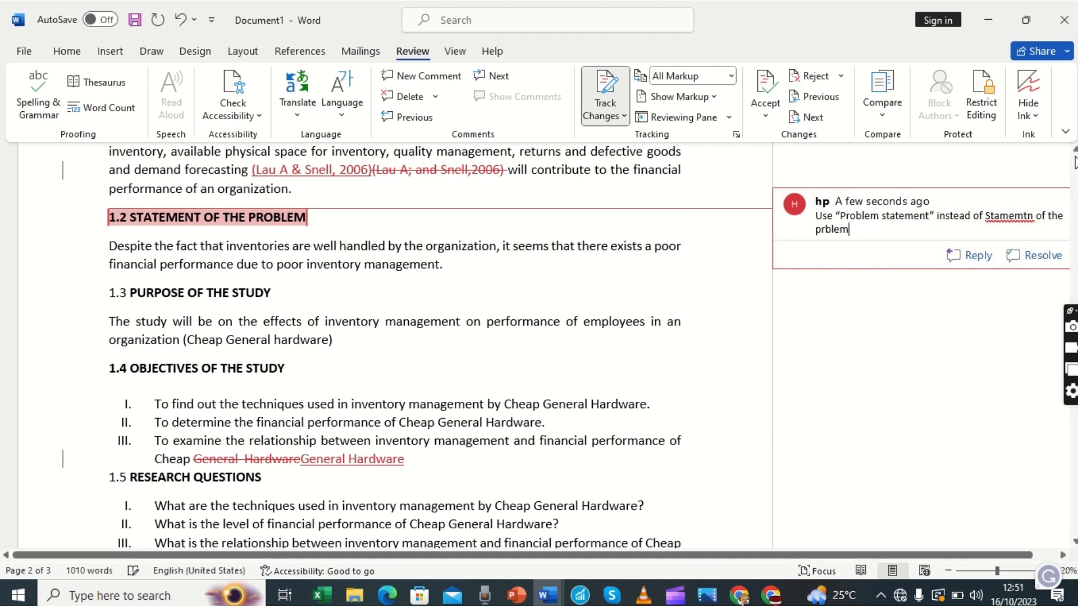
Correct the misspelled words in the 1.2 heading's comment to "Statement" and "problem", and end it with a period
right_click(1009, 215)
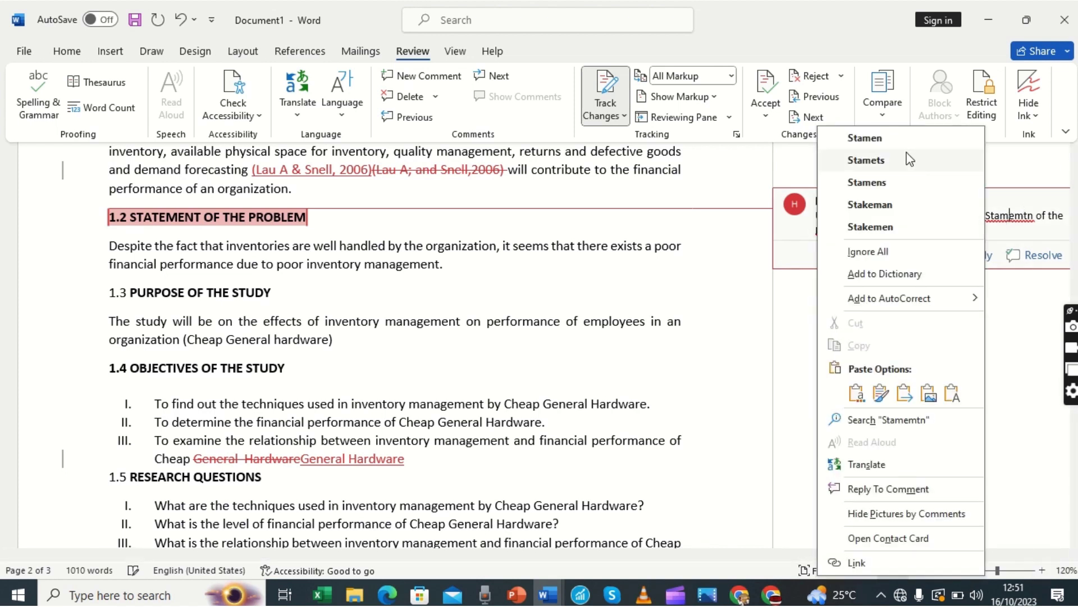
click(1006, 211)
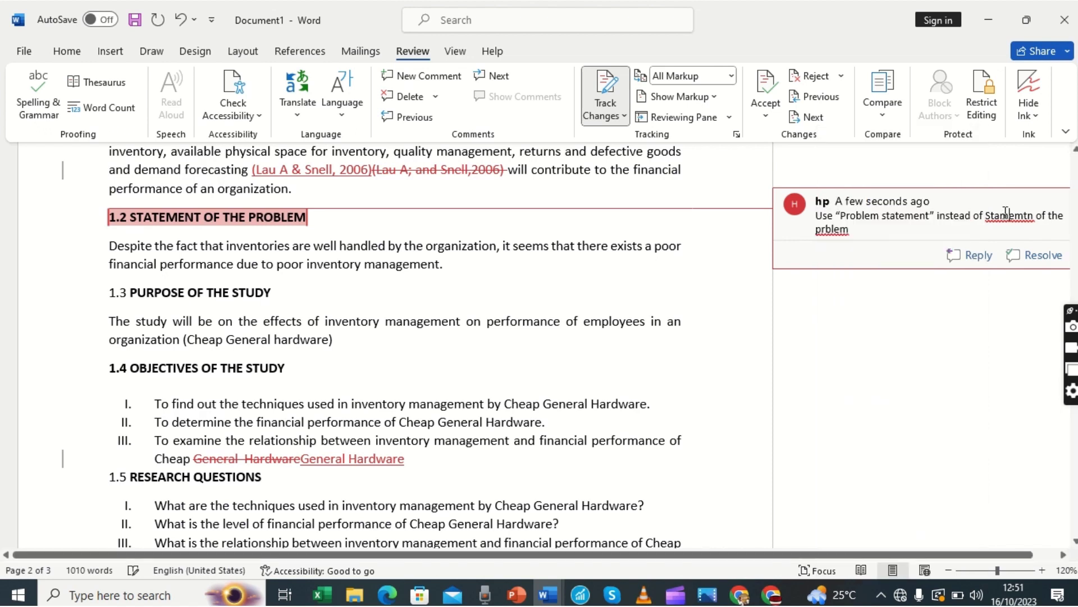
key(BackSpace)
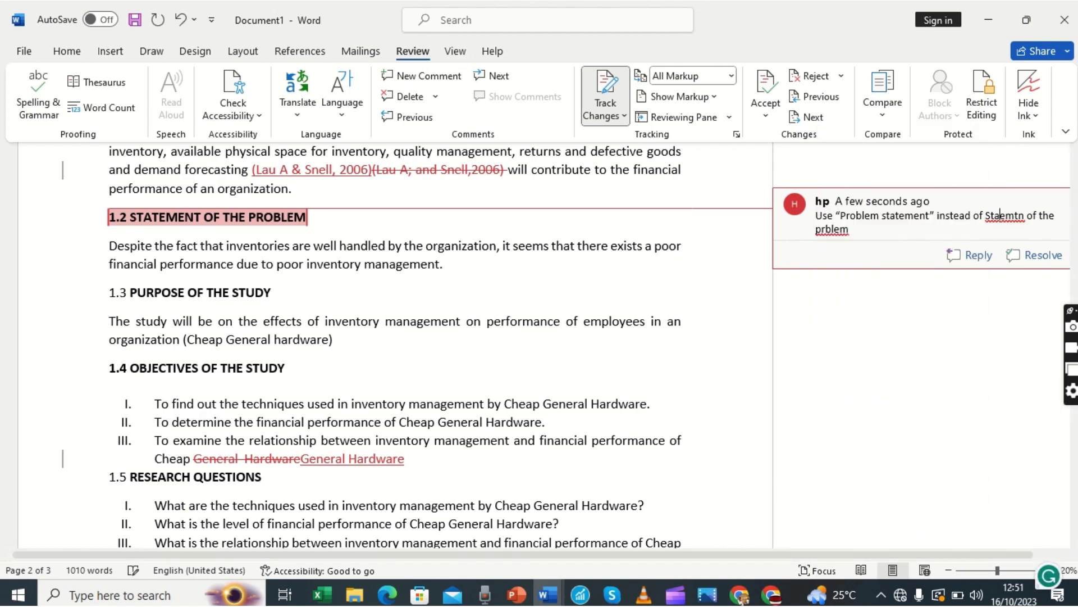
text(t)
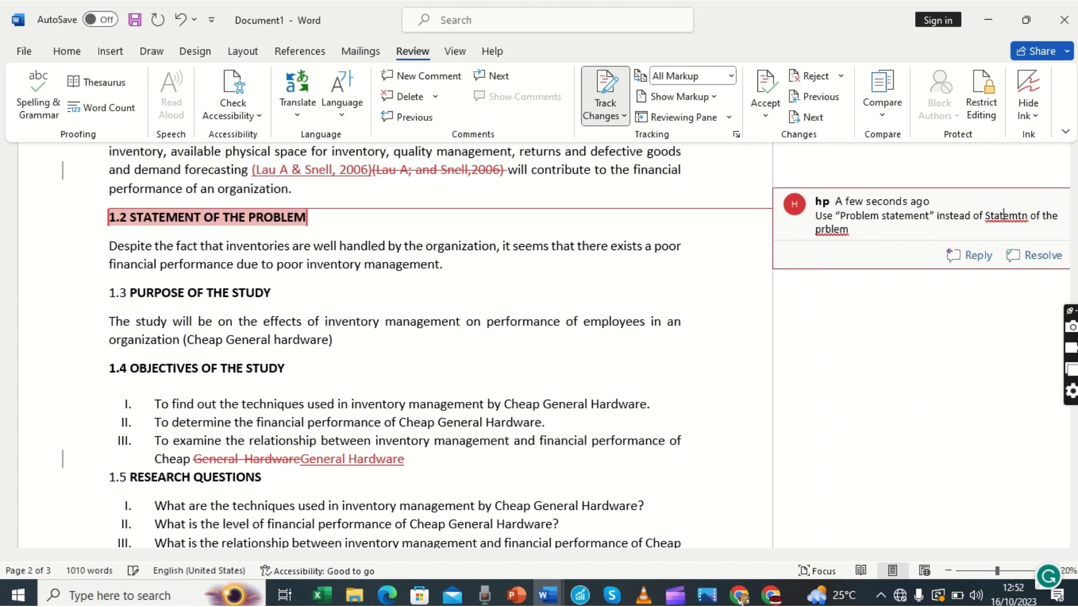
click(1022, 215)
key(BackSpace)
key(BackSpace)
text(m)
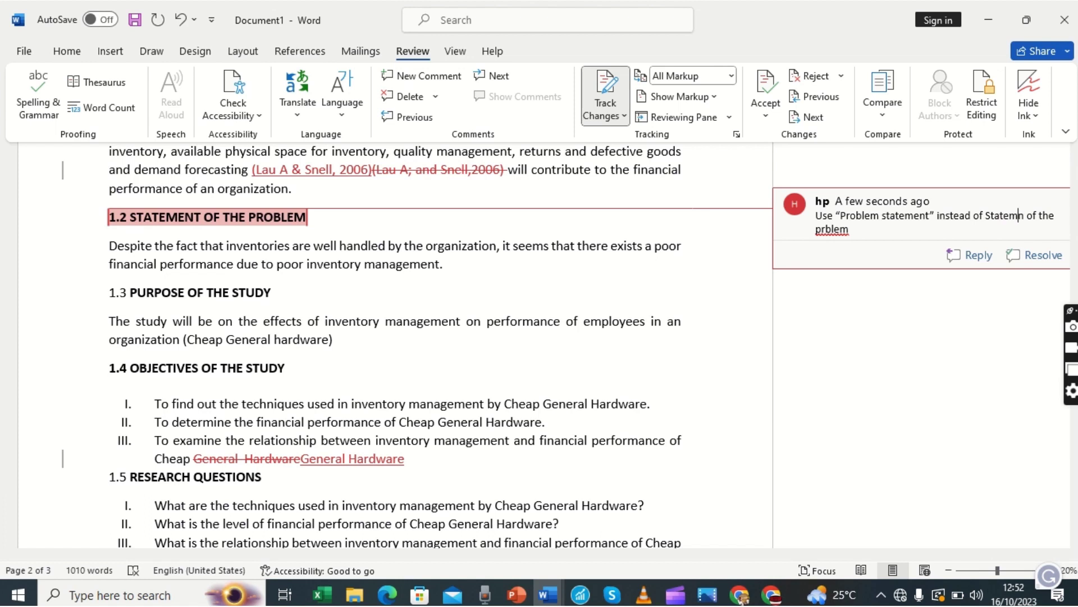
text(ent)
click(827, 232)
text(o)
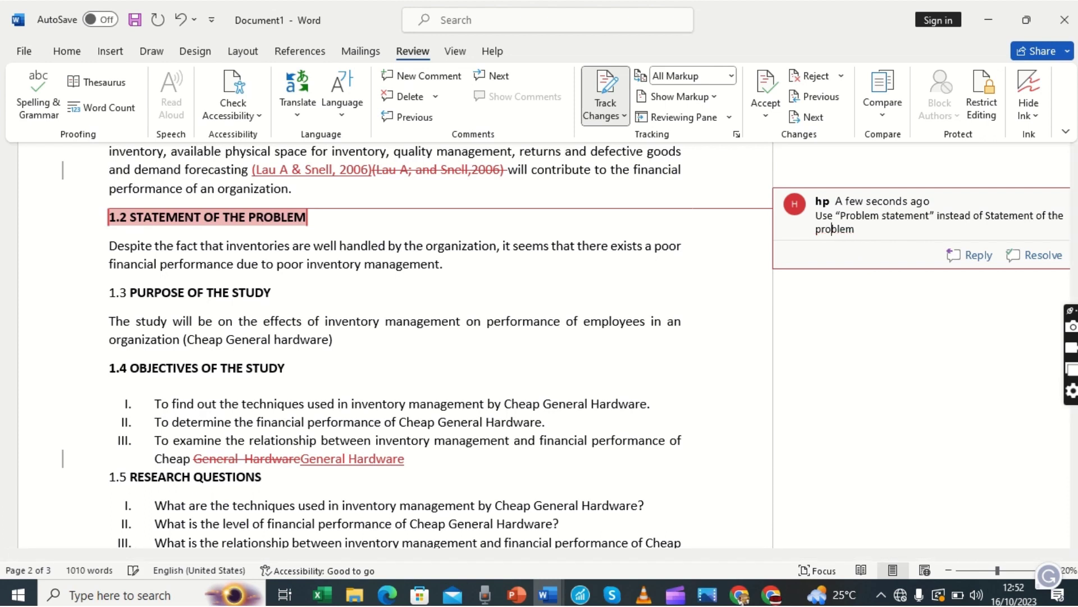
click(863, 232)
text(.)
click(423, 332)
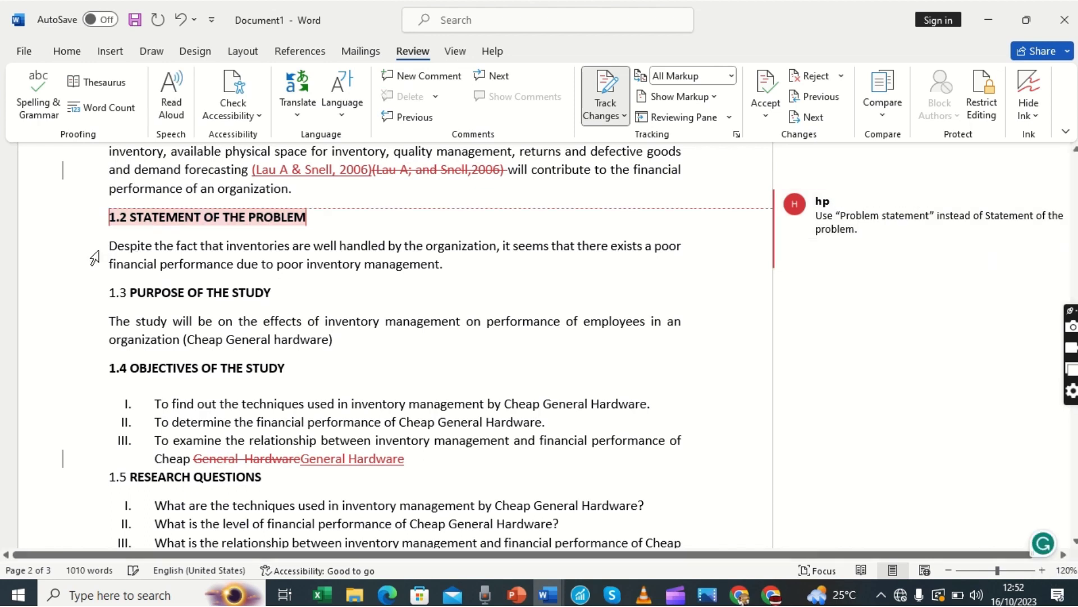
Comment on the paragraph under heading 1.2 with "This is not sufficient enough for the problem statement.", correcting the spelling of "sufficient"
drag(90, 256, 93, 267)
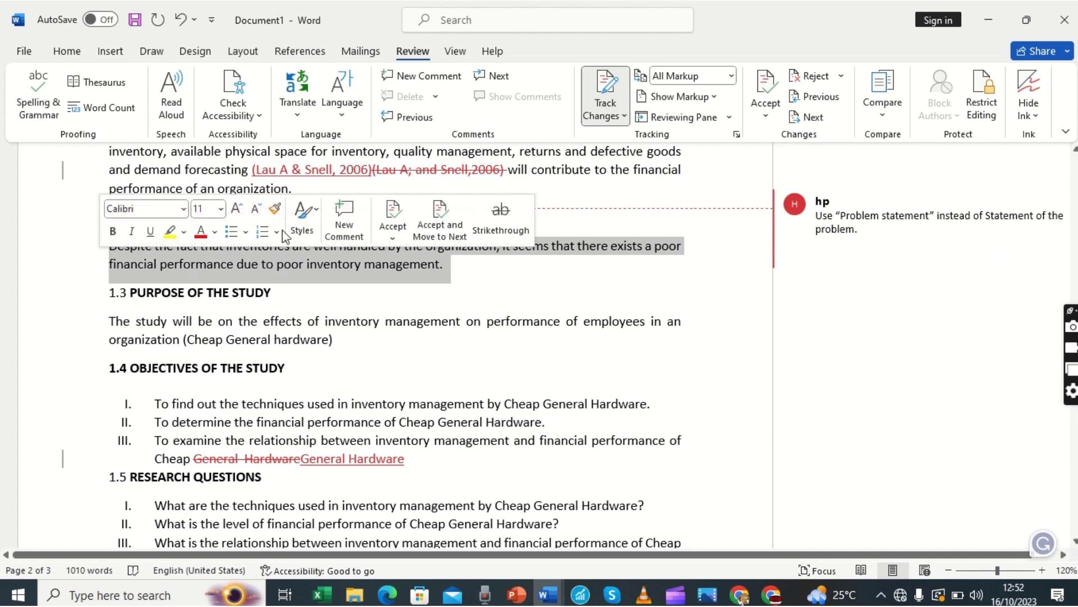
click(424, 79)
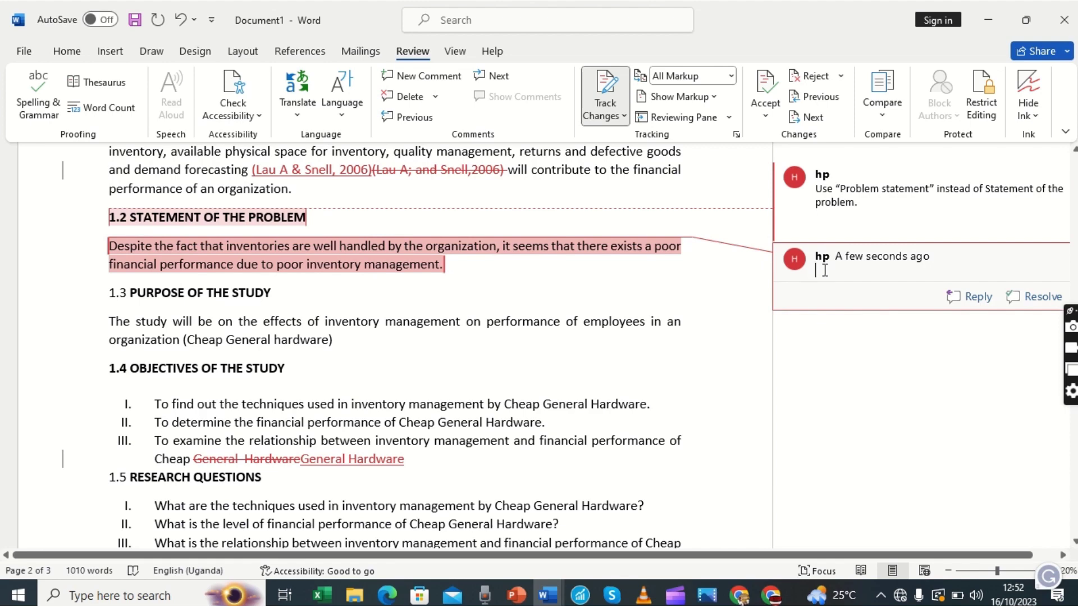
text(This i)
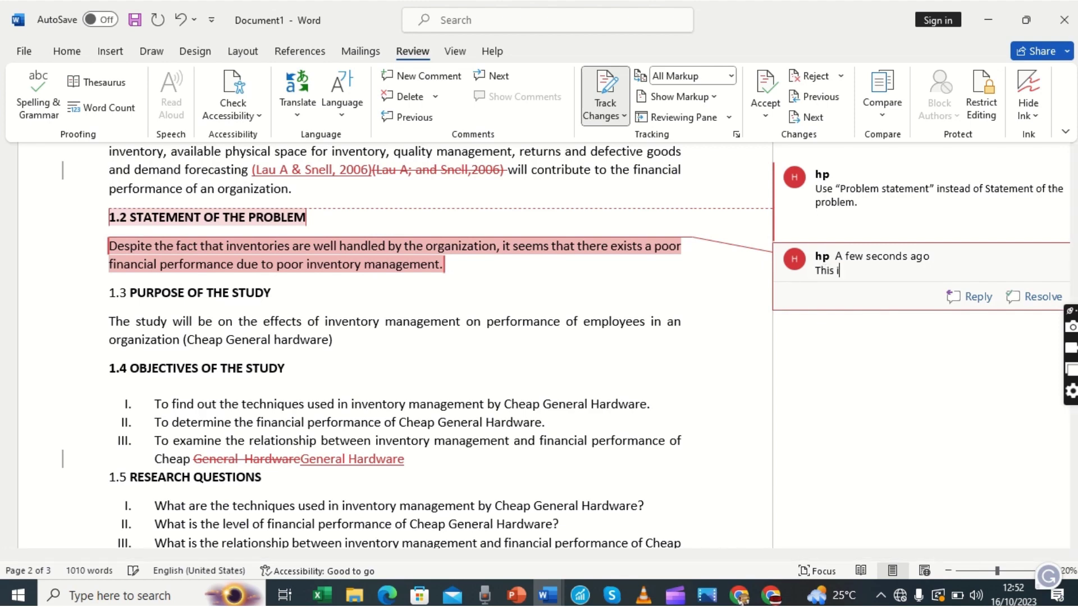
text(s not sufficeient enou)
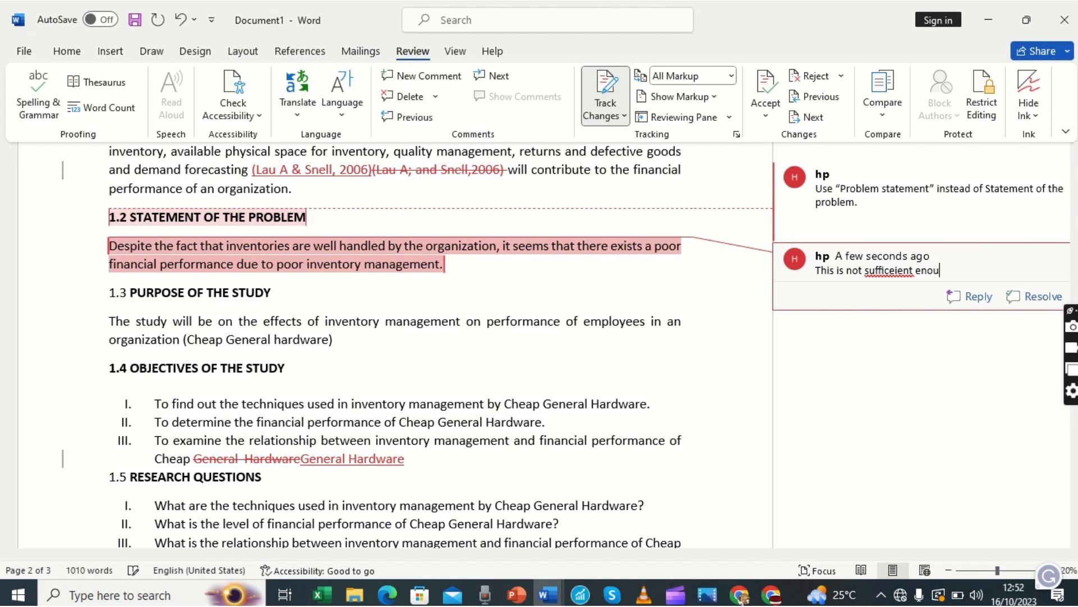
text(gh for the problem statement)
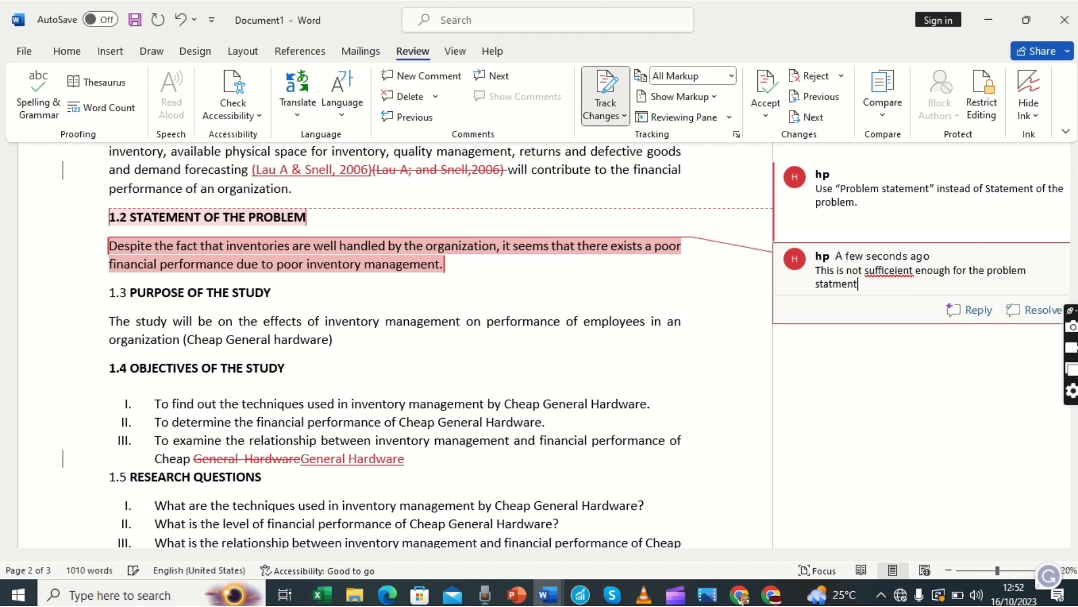
text(.)
right_click(890, 270)
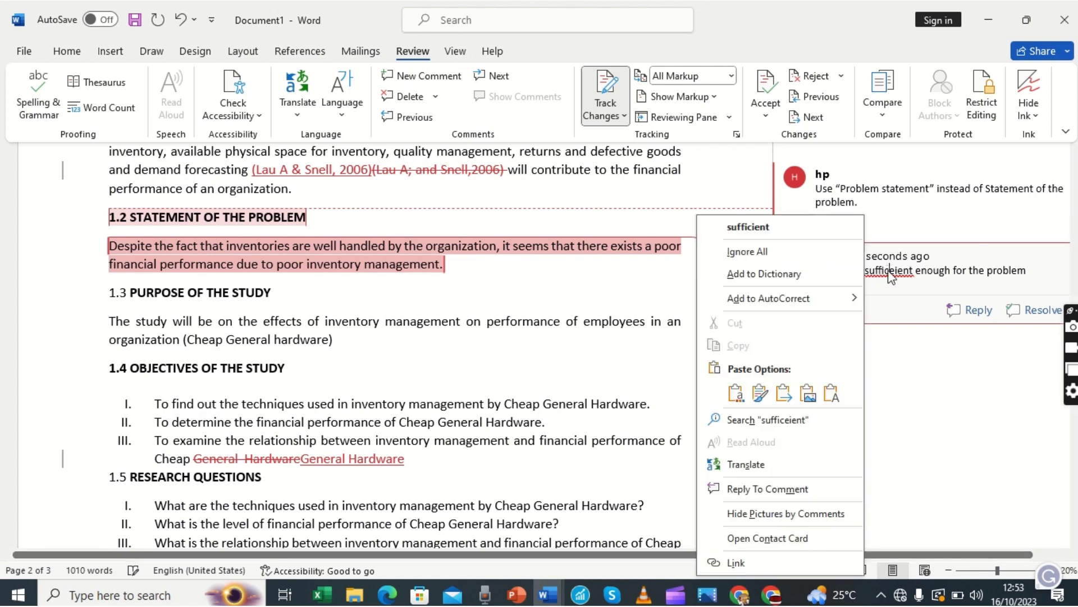
click(770, 230)
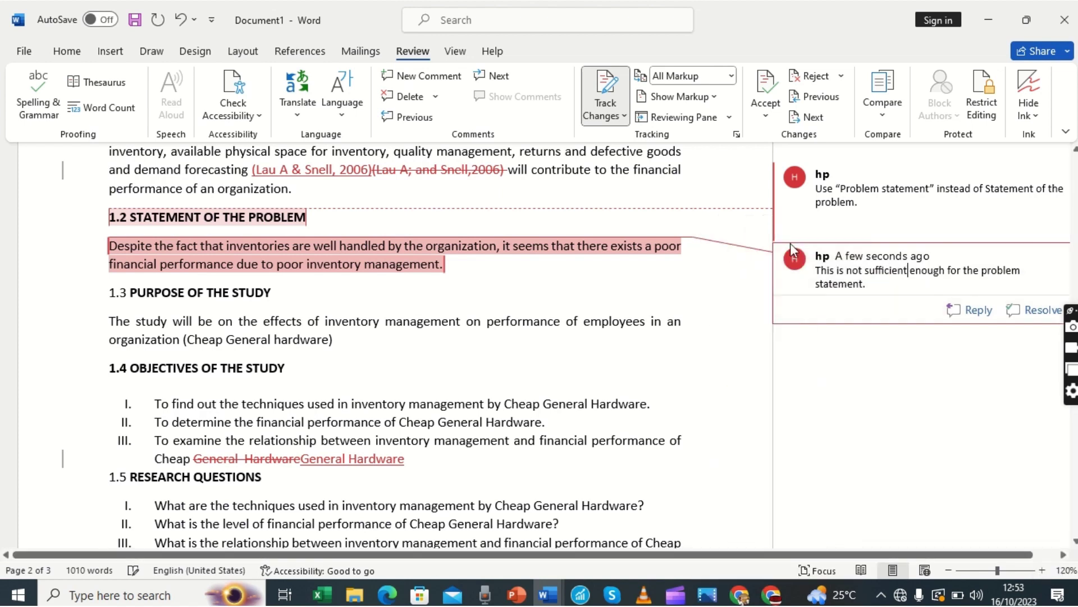
Add a second line to the paragraph's comment reading "Give evidence on this problem inform of Reference/ authors", with the spelling of "Reference" corrected
click(877, 286)
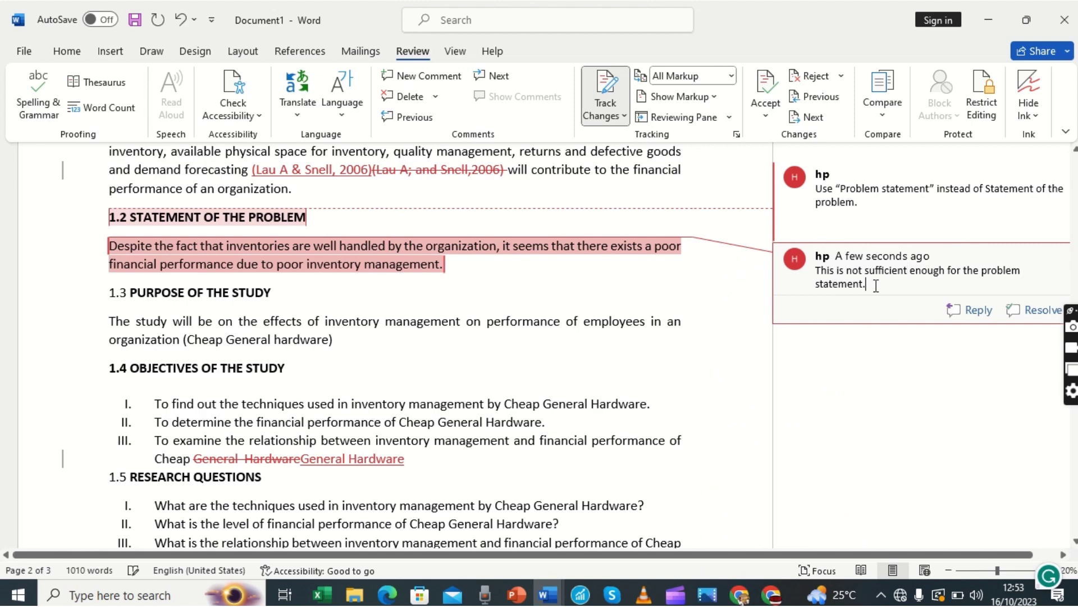
key(Return)
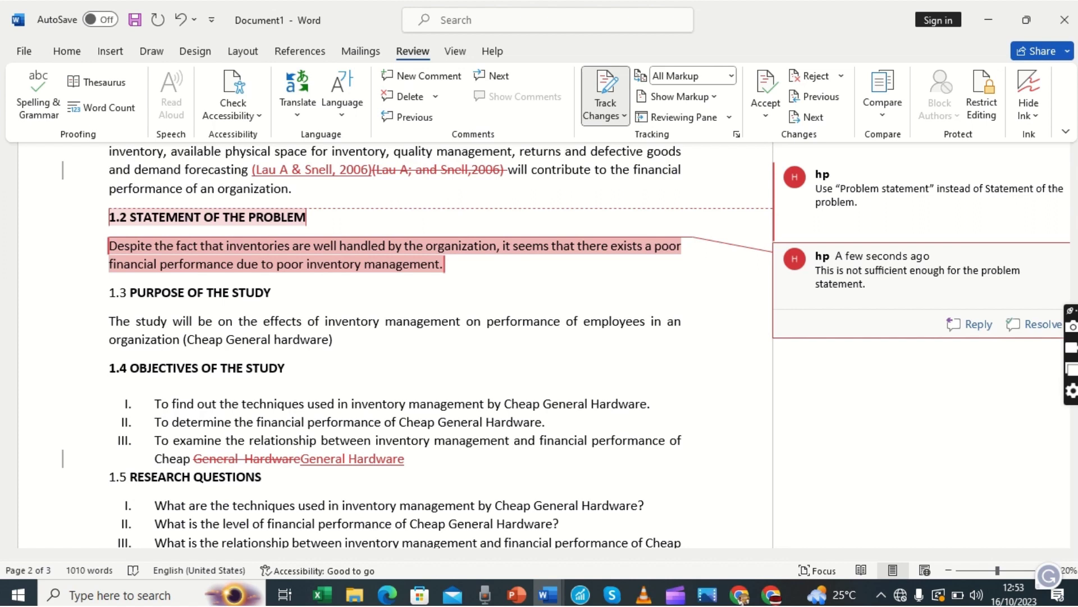
text(D)
key(BackSpace)
text(Give )
text(eviden)
text(ct )
text(e on t)
text(hus)
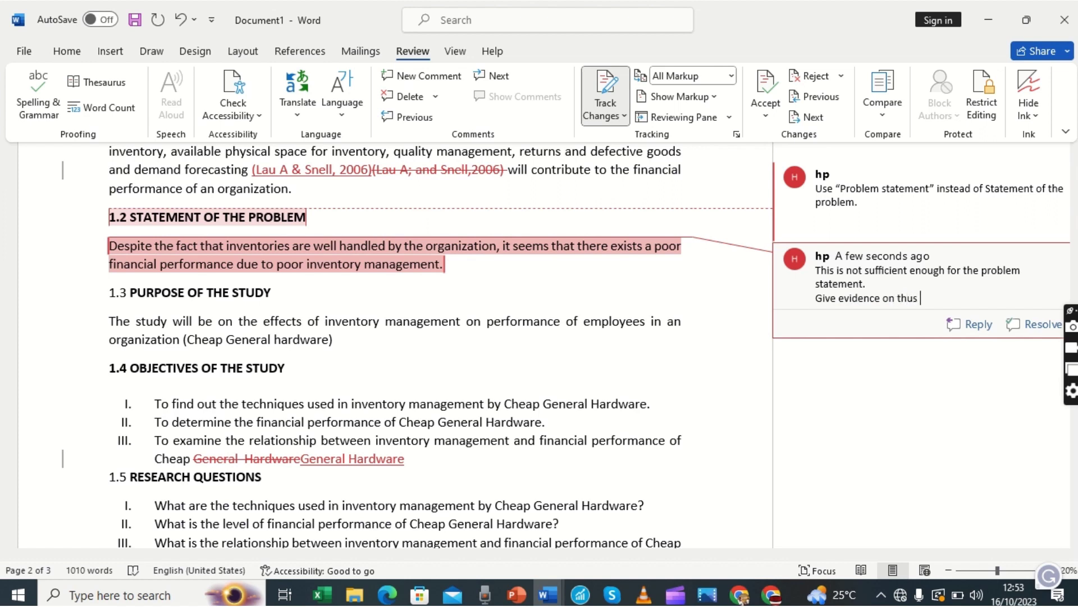
key(BackSpace)
key(BackSpace)
key(BackSpace)
text(is problem inform )
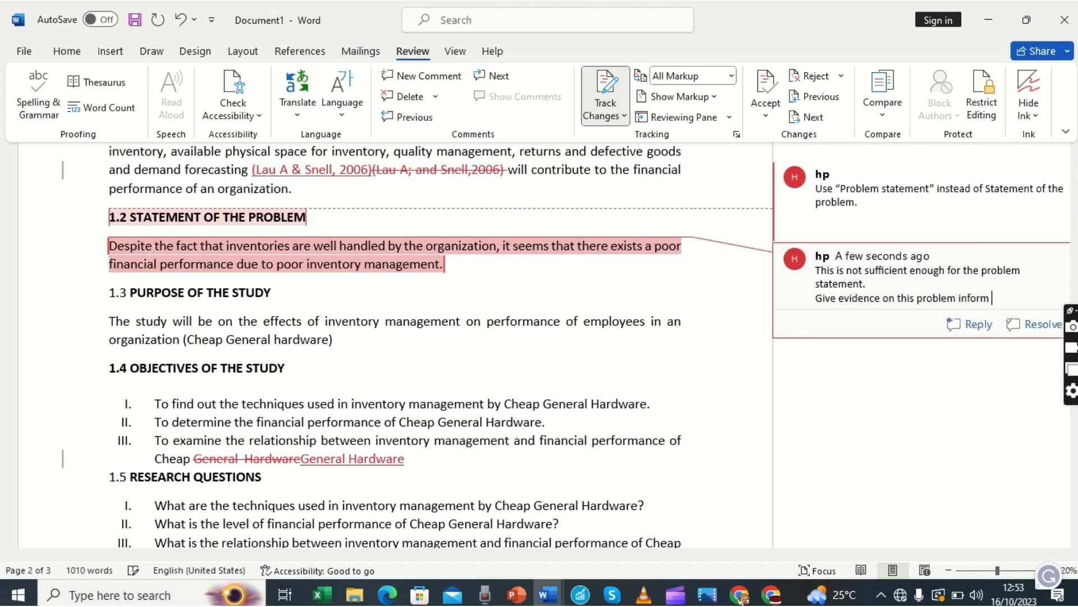
text(of Refernce/ authors)
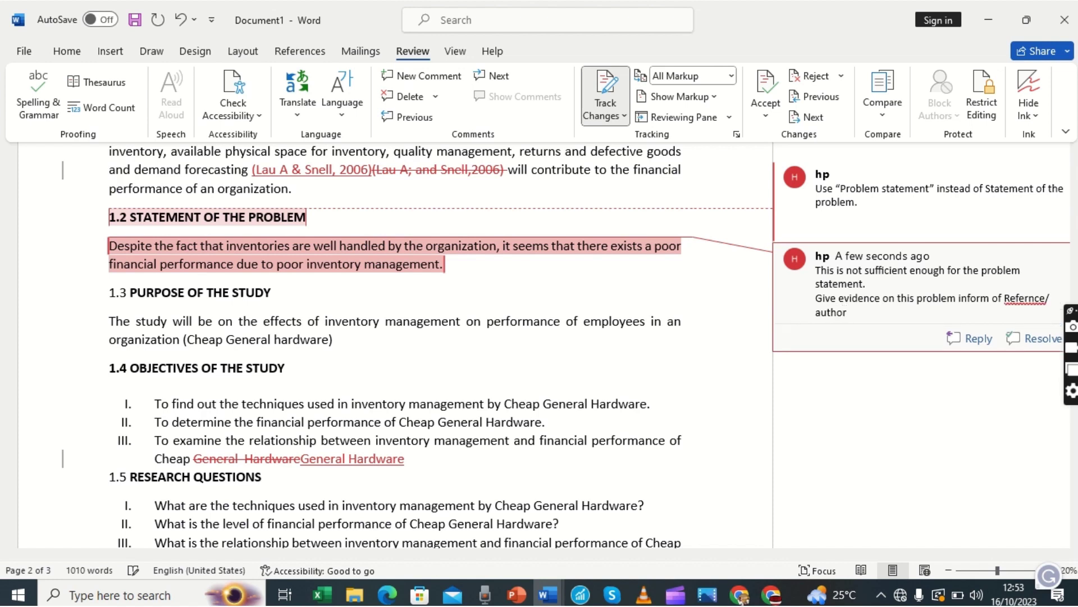
right_click(1026, 296)
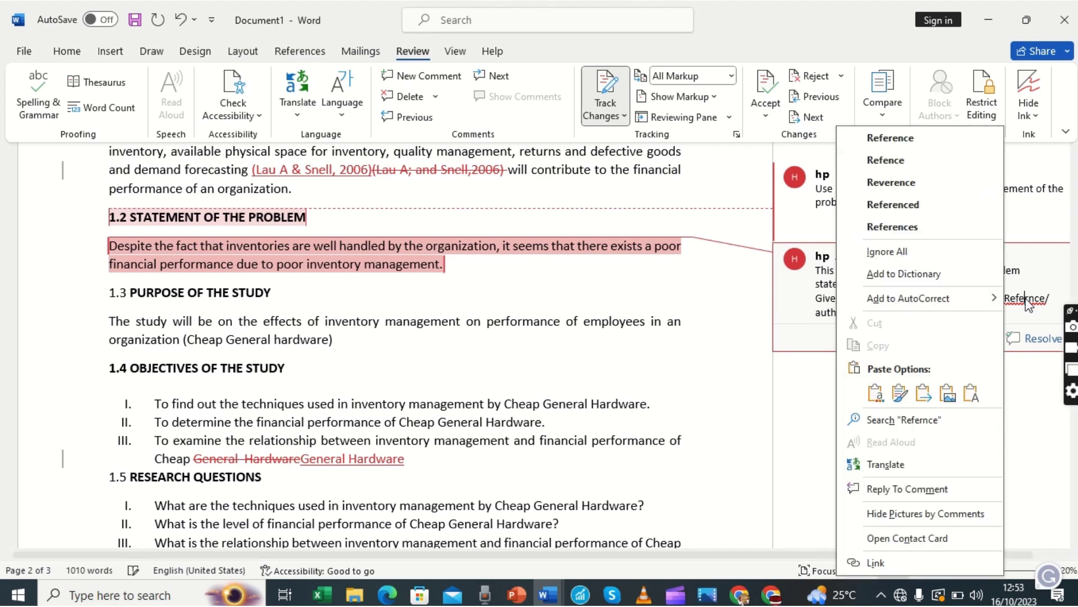
click(905, 140)
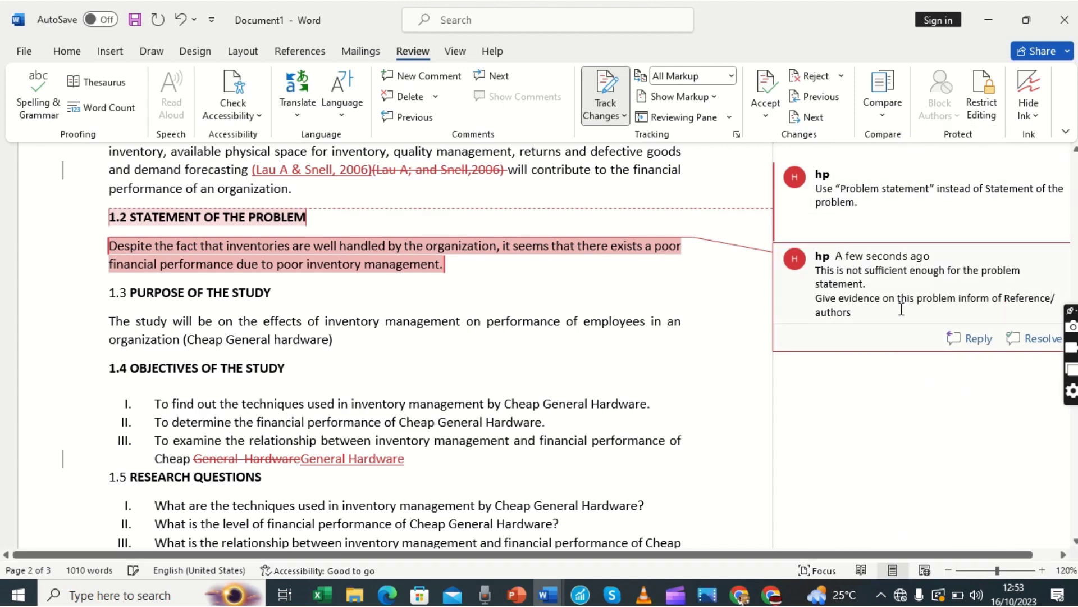
click(558, 376)
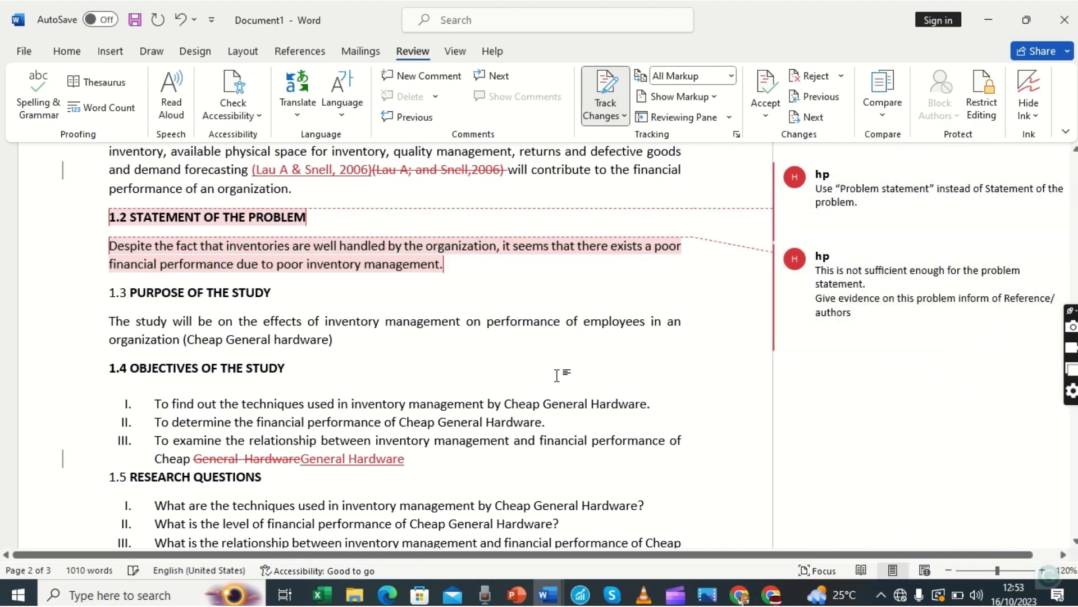
Add the comment "Do not underline sub-titles." to the 1.6.1 The subject scope heading
key(Down)
key(Down)
key(Down)
key(Down)
key(Down)
key(Down)
key(Down)
key(Down)
key(Down)
key(Down)
key(Down)
key(Down)
key(Down)
key(Down)
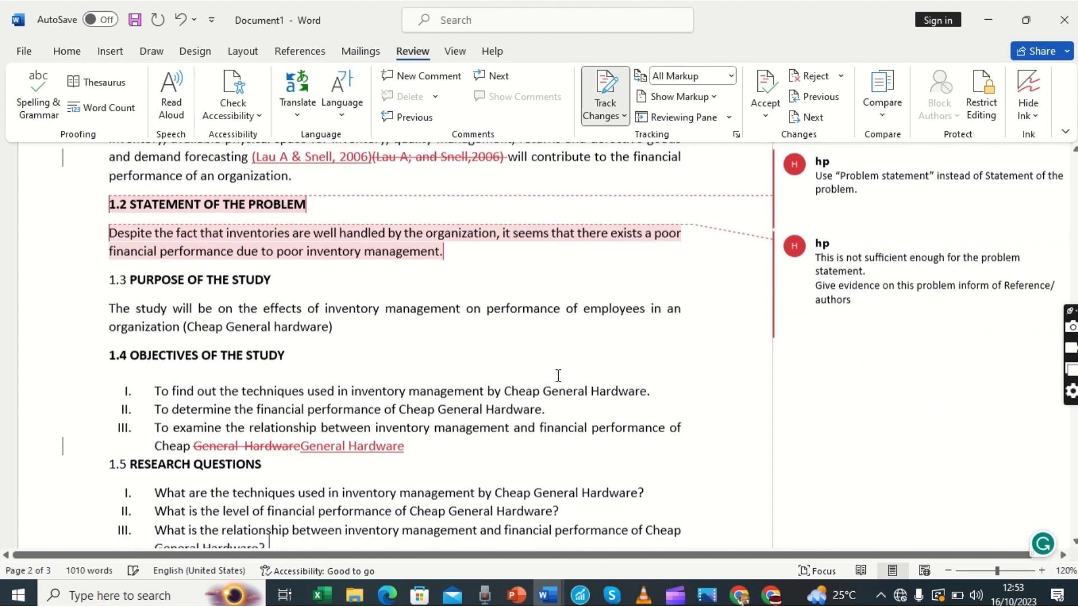
key(Down)
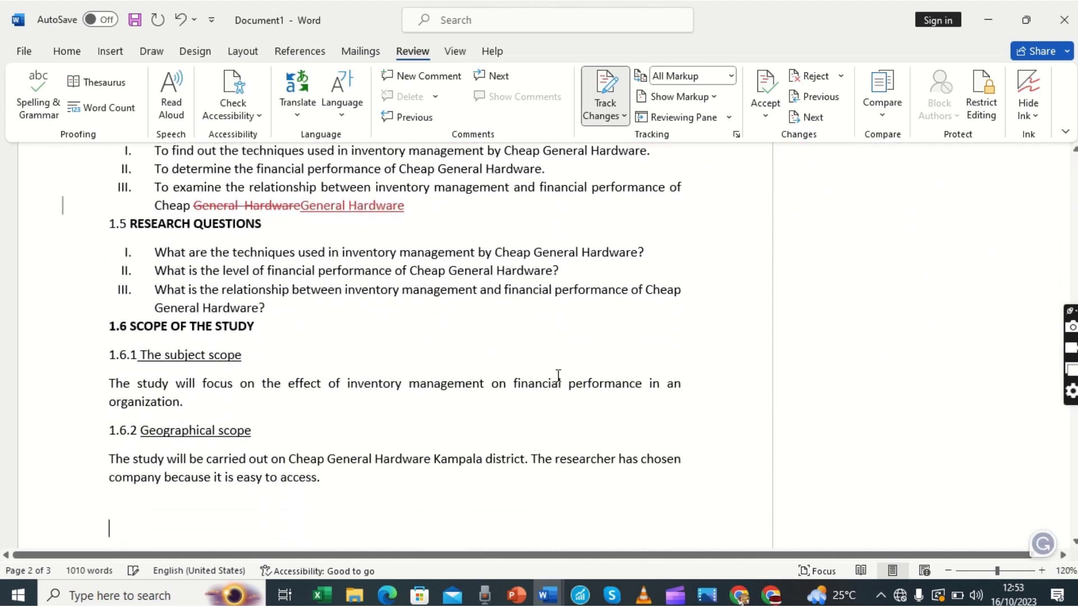
right_click(68, 362)
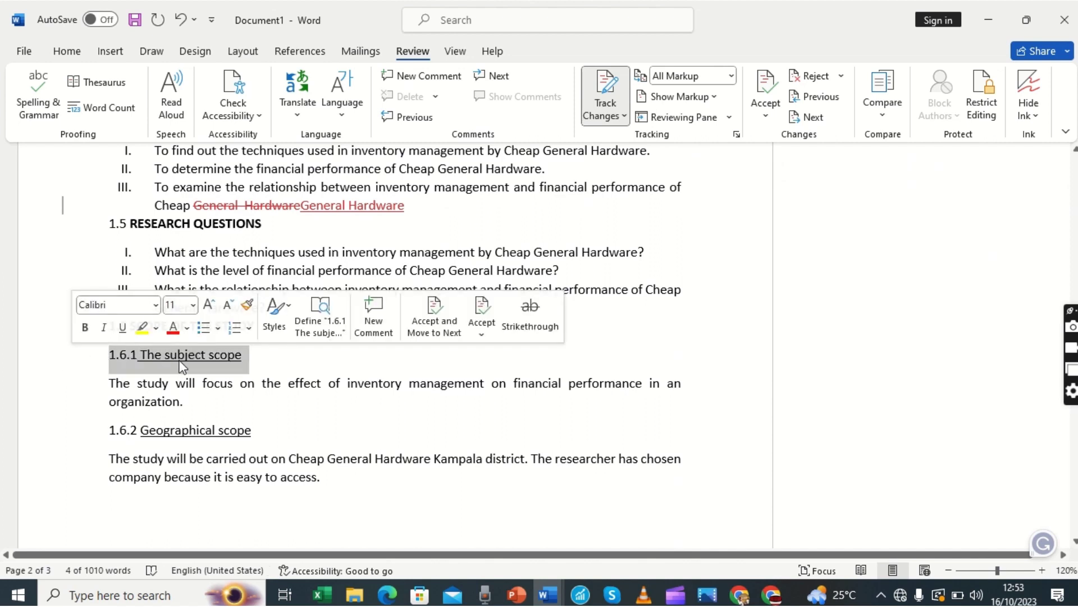
click(427, 76)
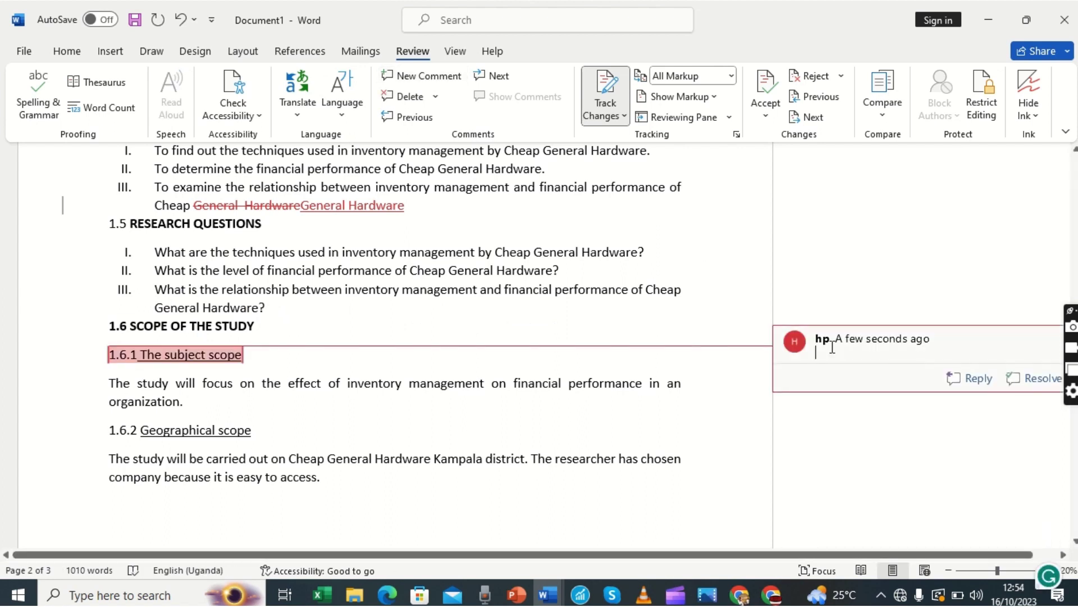
text(Do not )
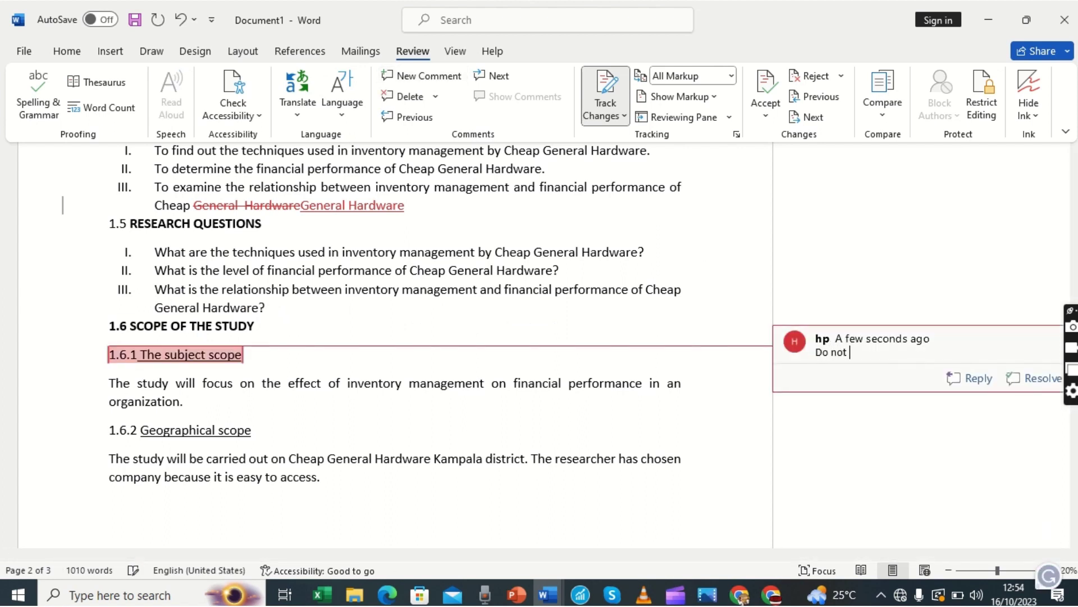
text(underline sub-topi)
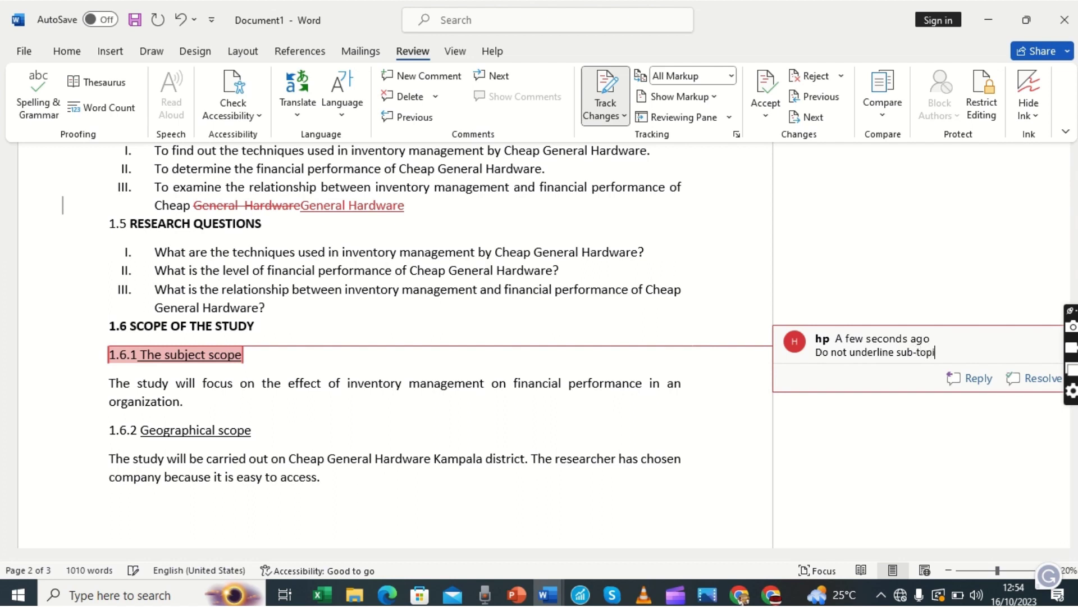
key(BackSpace)
key(BackSpace)
key(BackSpace)
key(BackSpace)
text(titles.)
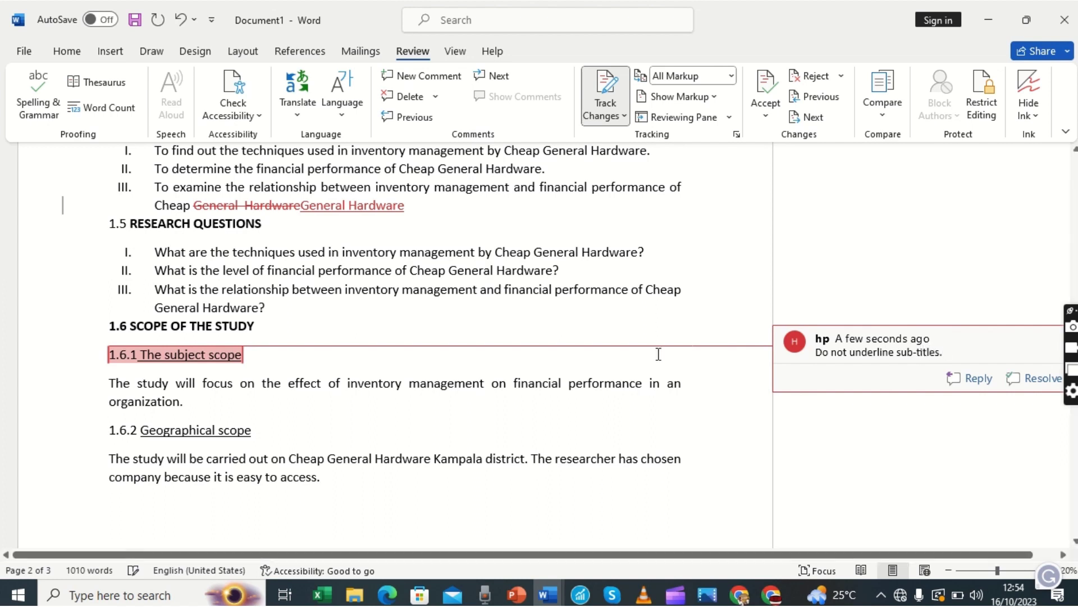
click(504, 305)
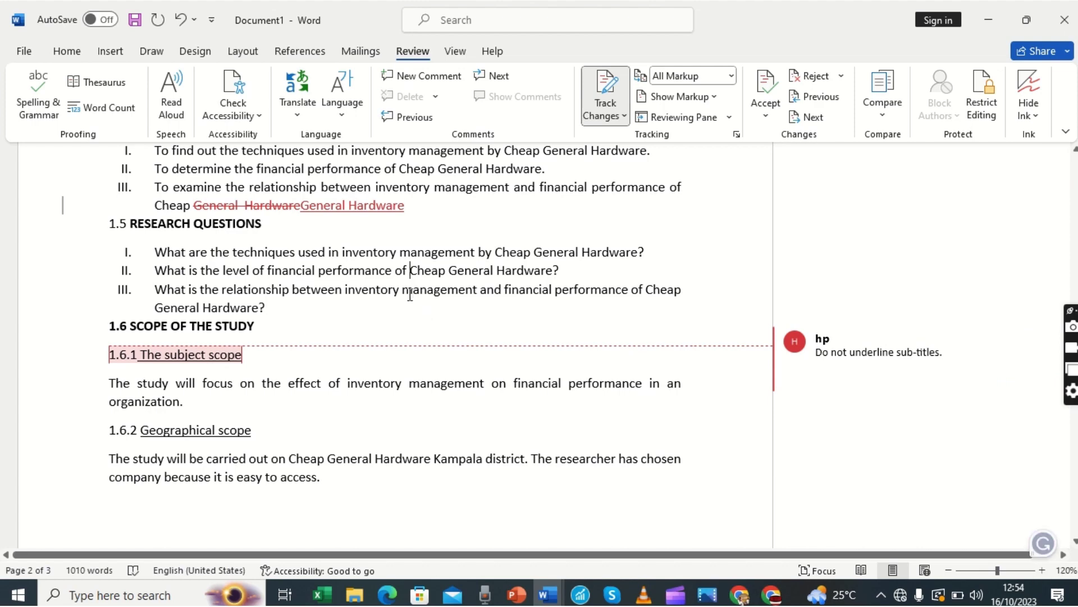
Look back through the chapter's tracked changes and comments, from the subject scope heading up to the introduction and back to section 1.2
scroll(410, 295, up, 5)
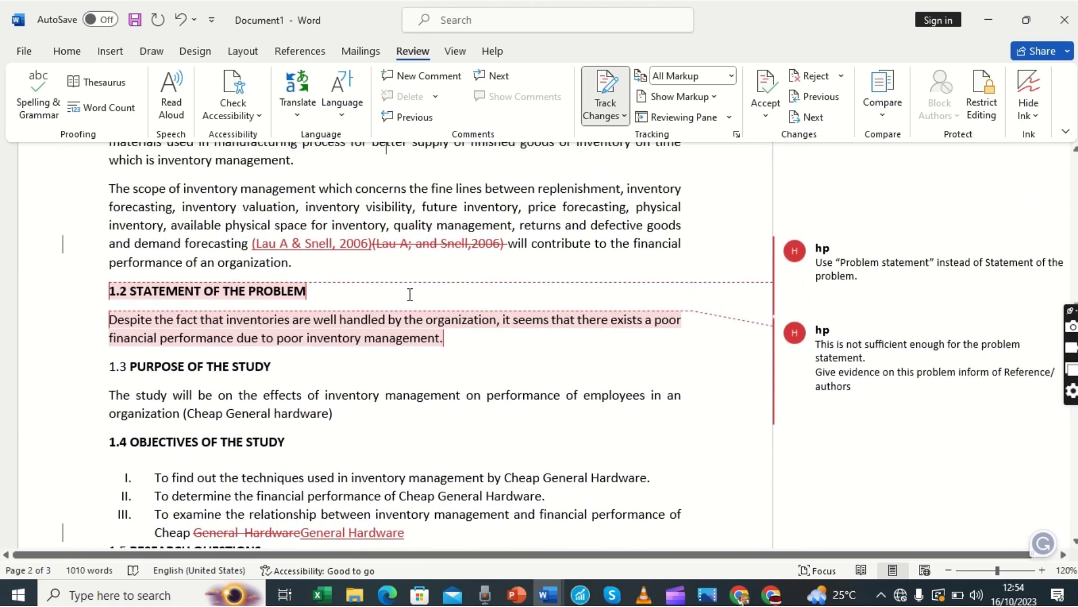
scroll(410, 294, up, 7)
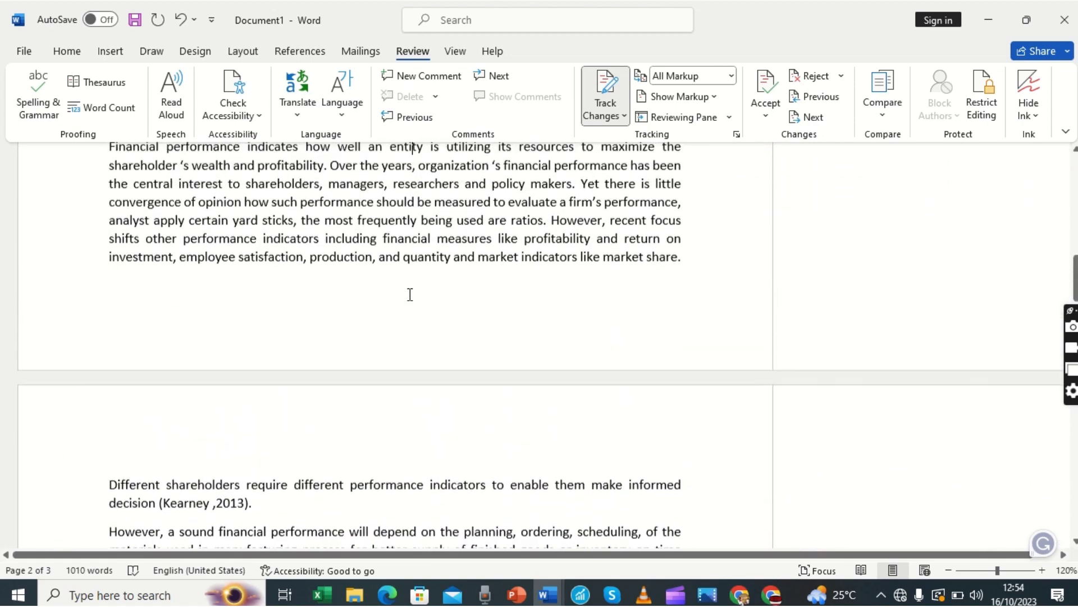
scroll(410, 295, up, 4)
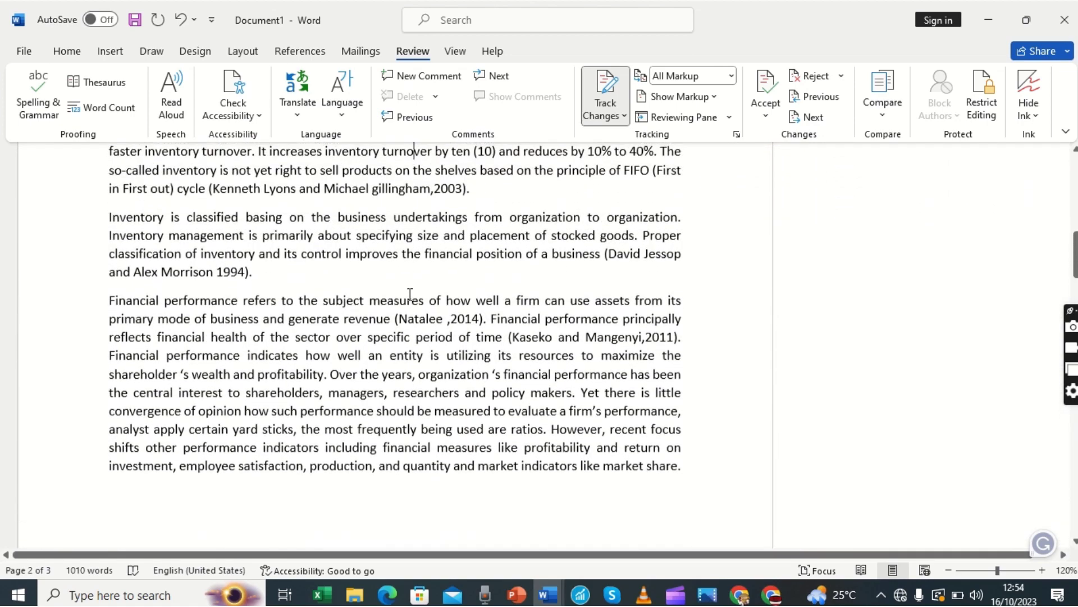
scroll(410, 294, up, 8)
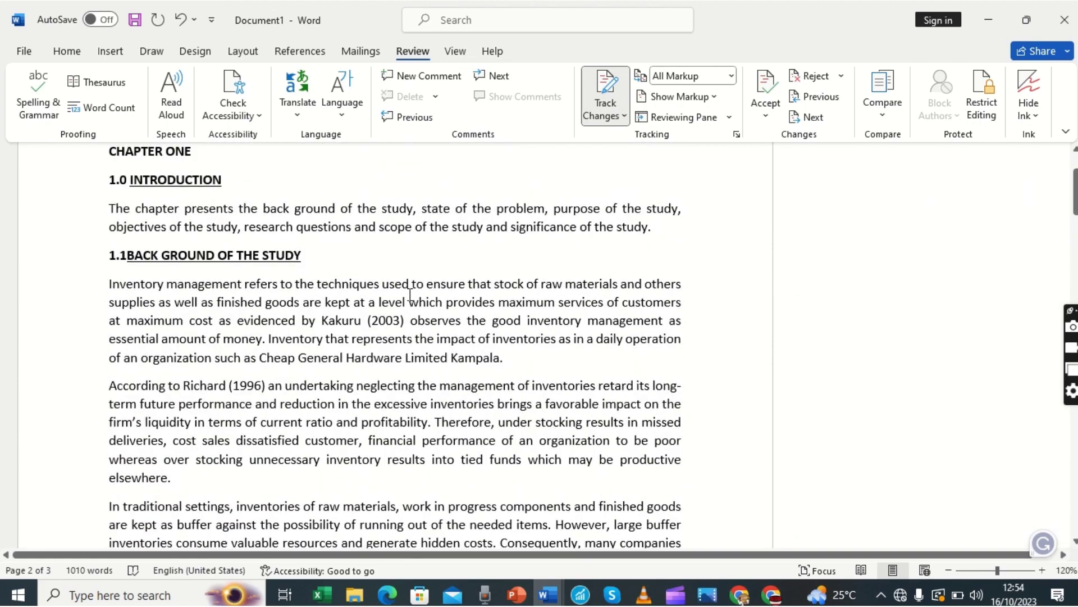
scroll(410, 295, down, 20)
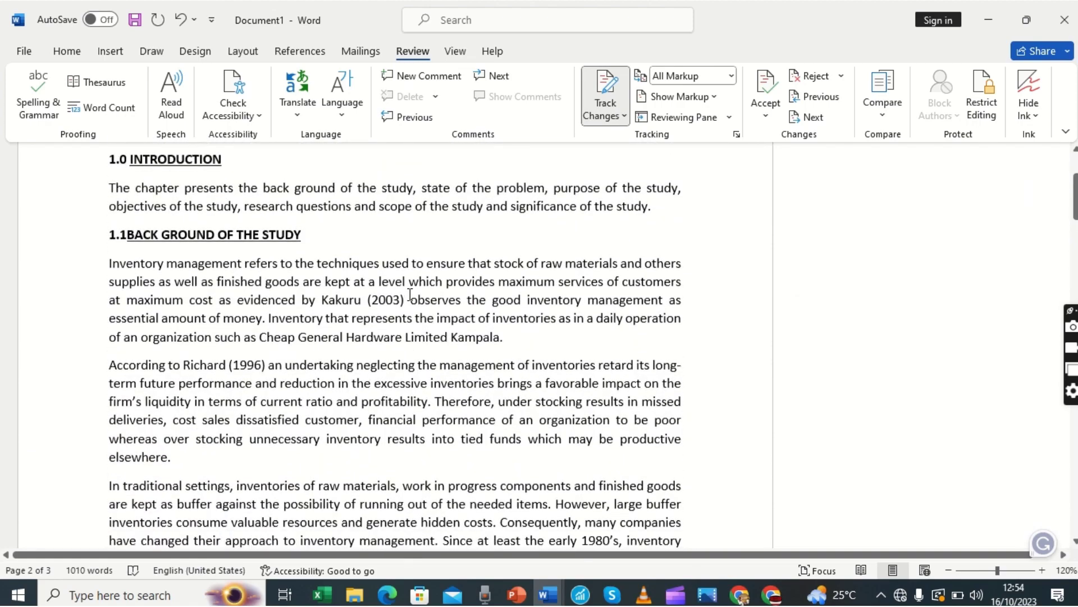
scroll(410, 295, down, 4)
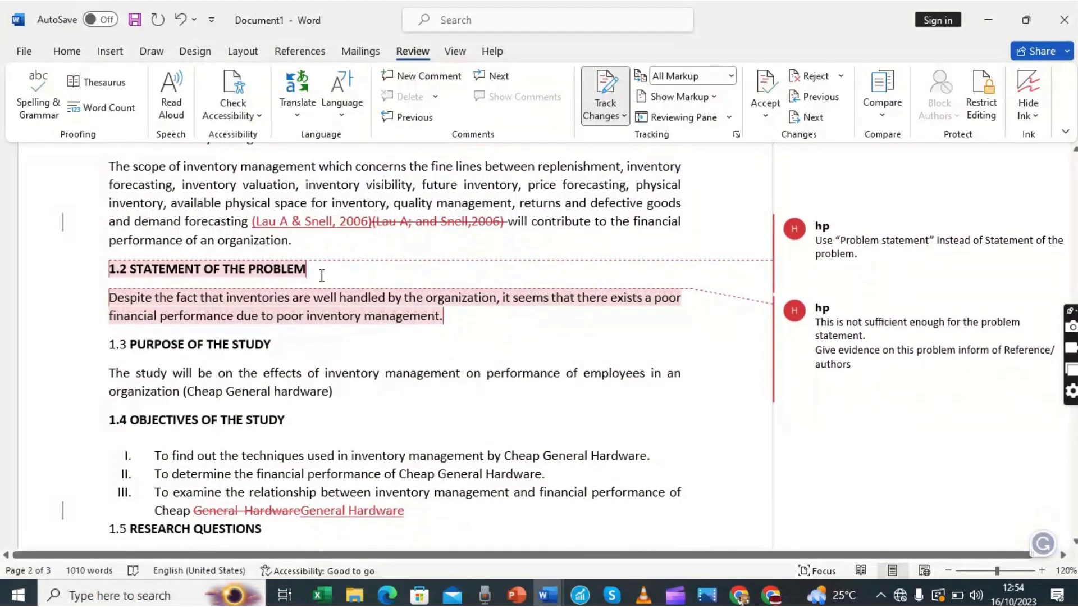
mouse_move(297, 312)
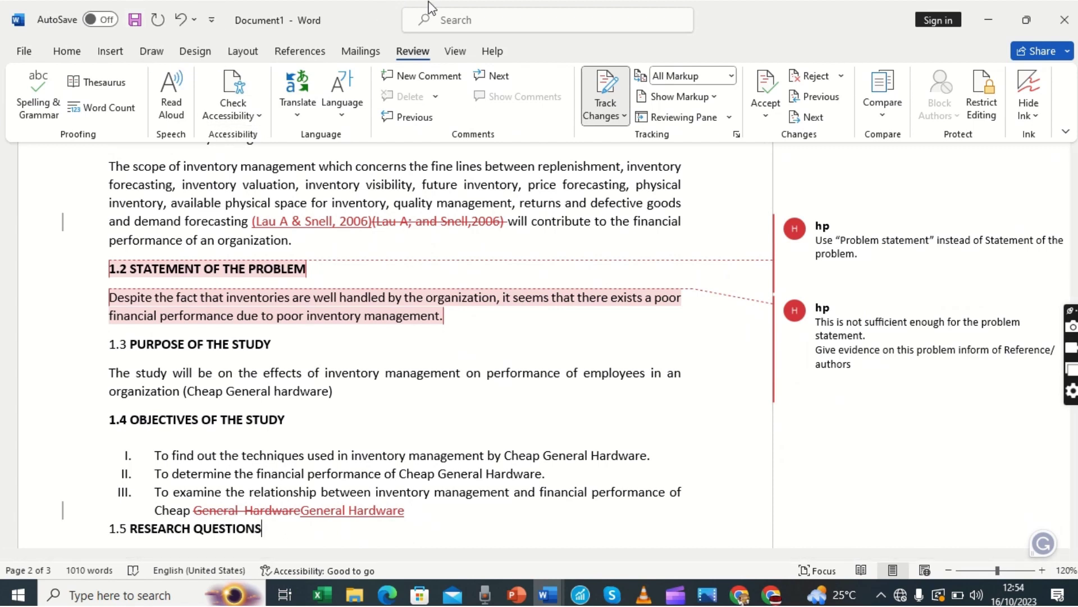
mouse_move(428, 1)
click(437, 37)
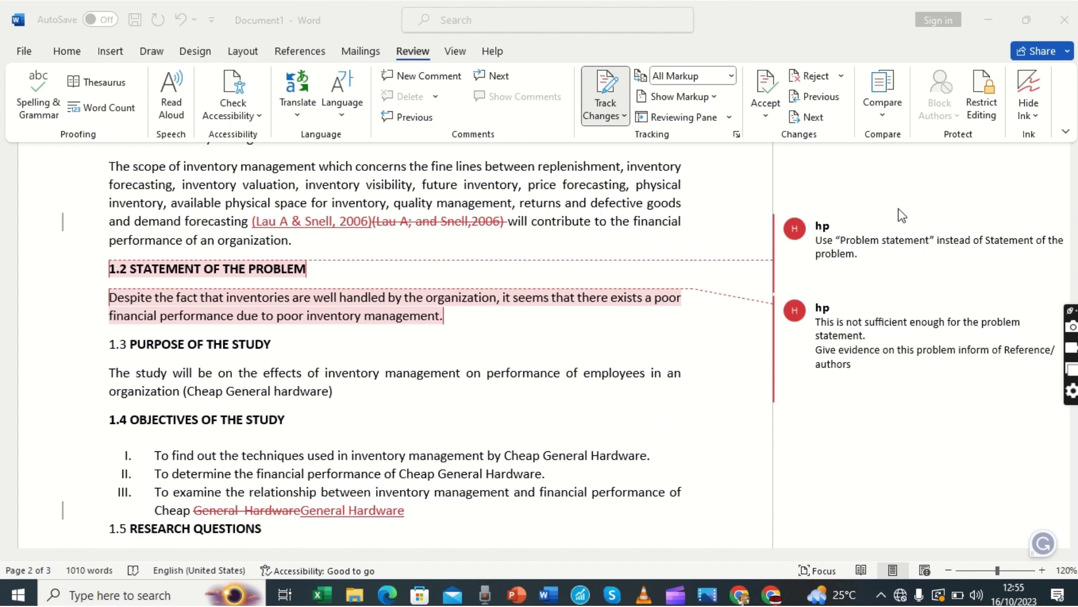
click(1074, 196)
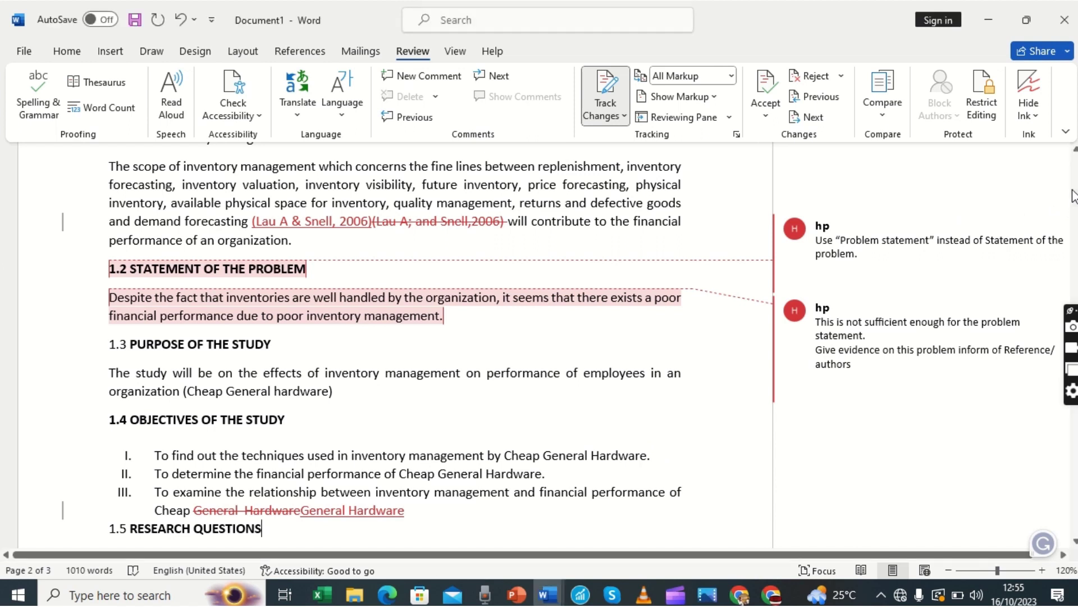
click(661, 202)
mouse_move(551, 3)
Turn off Track Changes for the document
scroll(563, 344, up, 1)
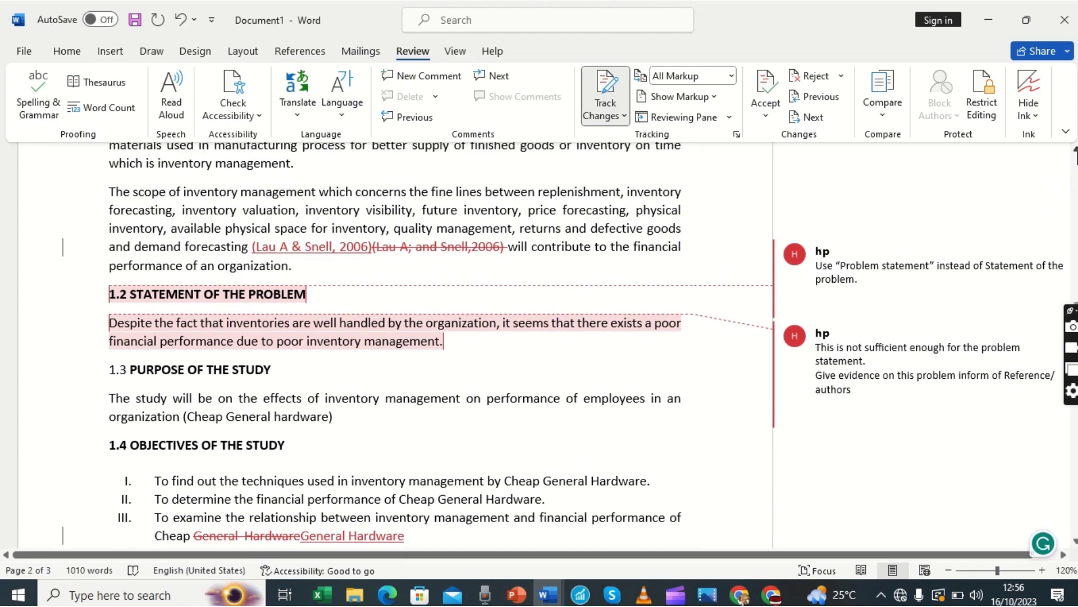
scroll(661, 227, up, 3)
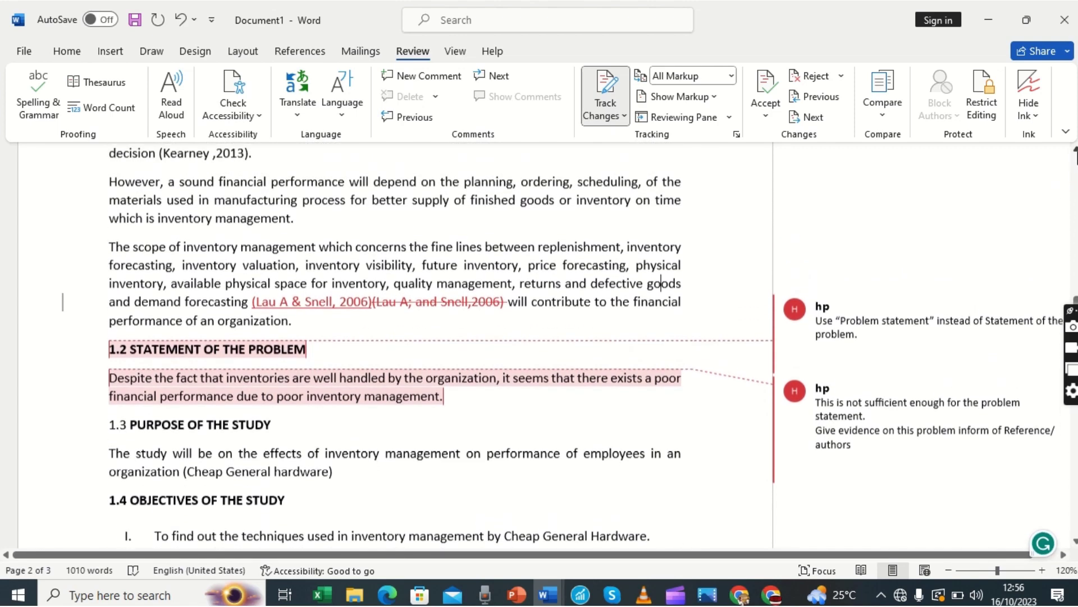
scroll(661, 367, up, 3)
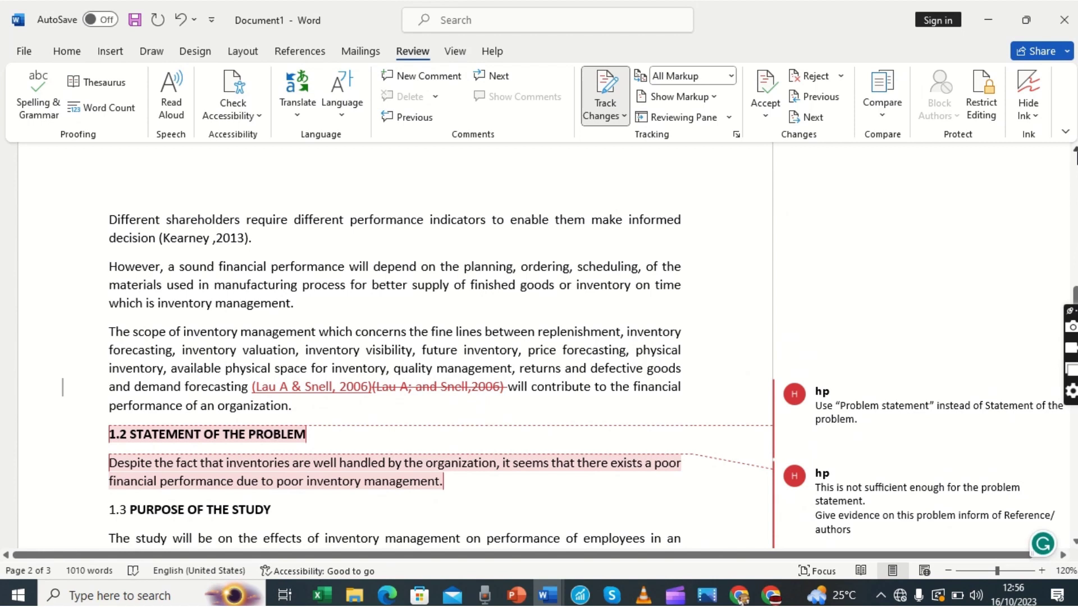
click(625, 117)
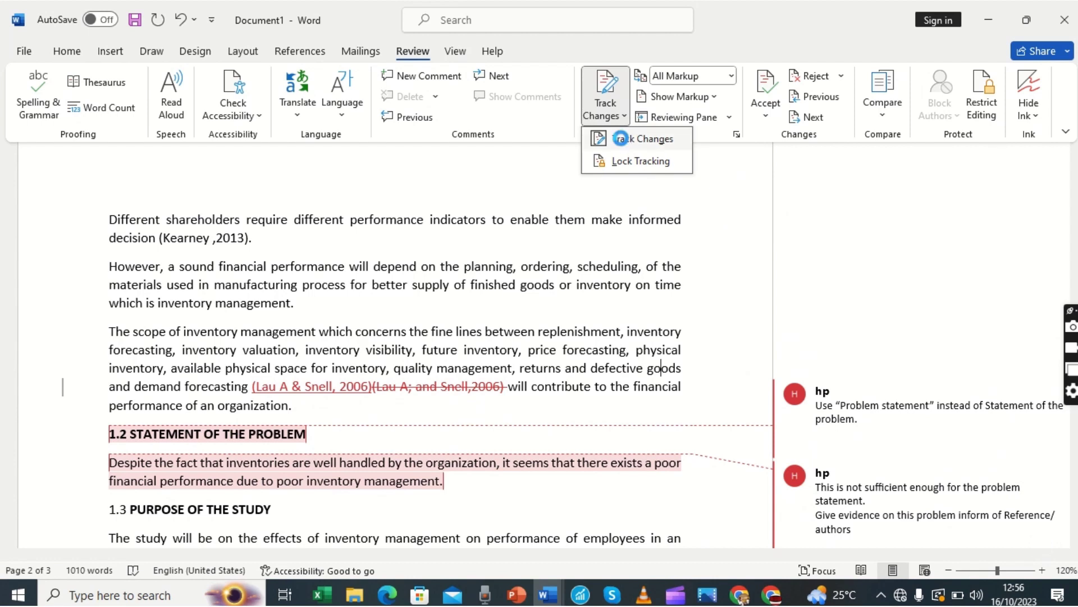
click(620, 139)
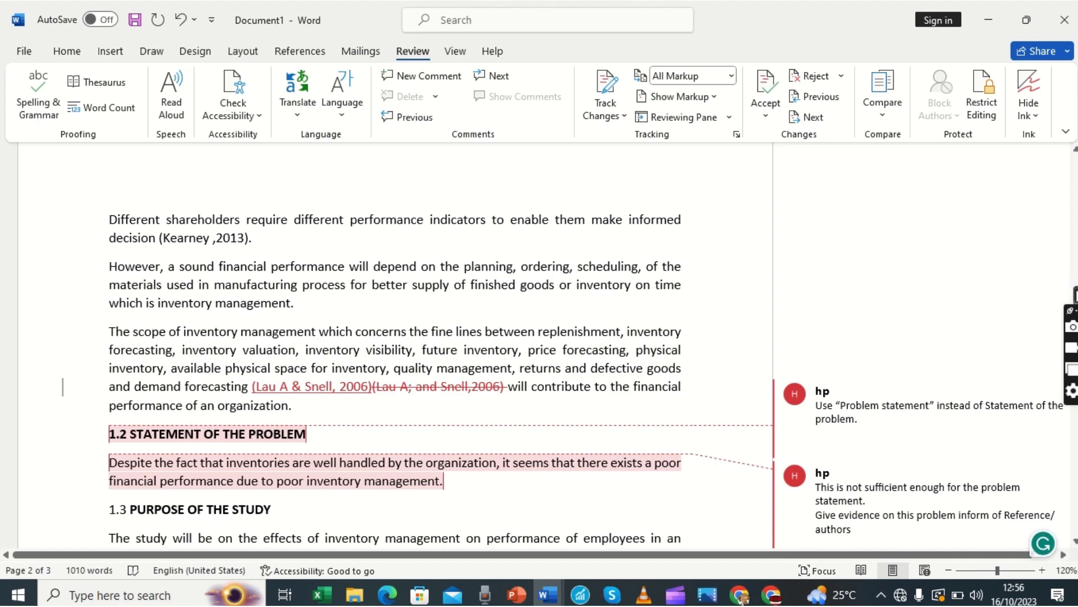
Accept the tracked insertion of the corrected 2006 citation and the deletion of the old one in the paragraph above heading 1.2
mouse_move(1072, 294)
mouse_down()
mouse_move(1072, 178)
mouse_move(1074, 293)
mouse_up()
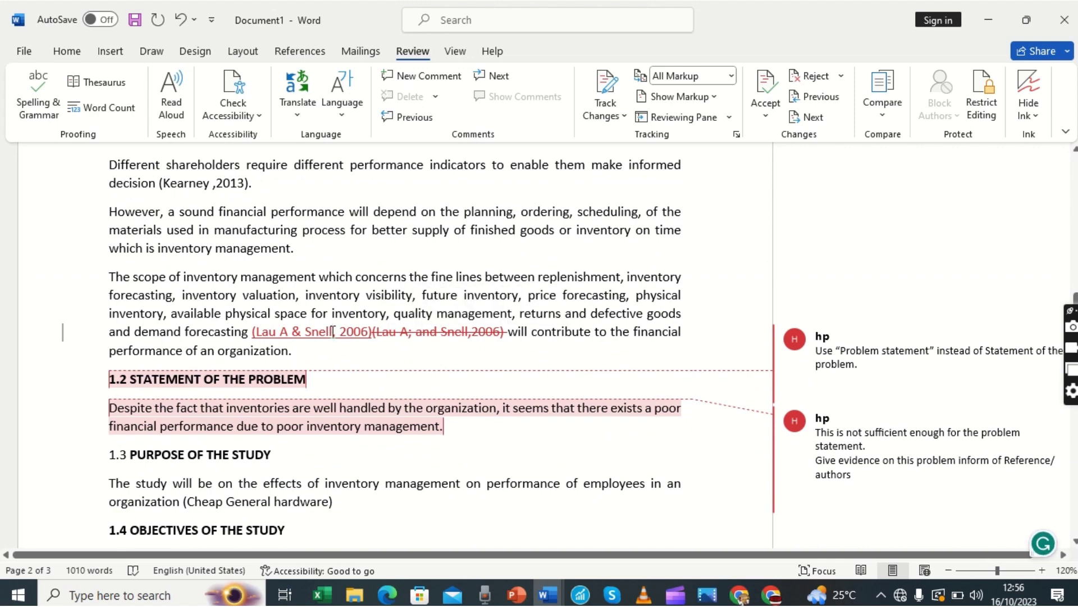
right_click(333, 332)
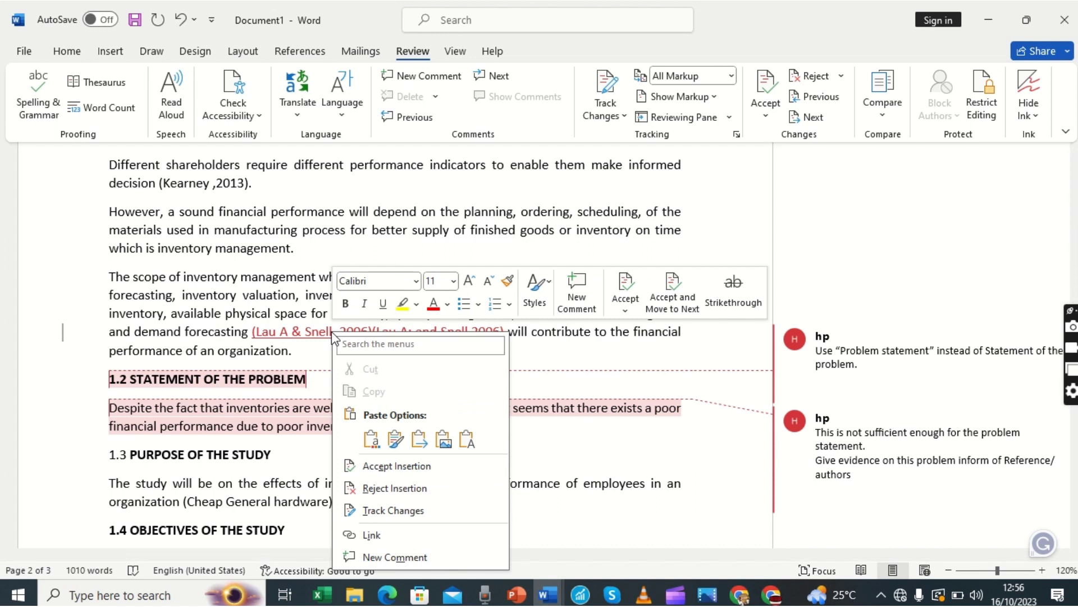
click(376, 472)
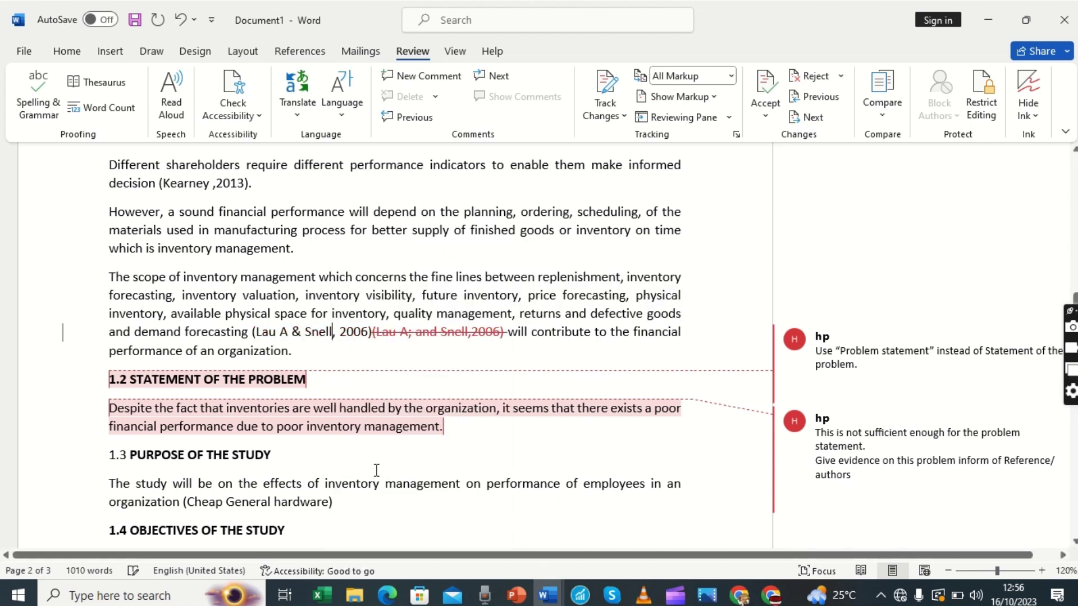
right_click(432, 330)
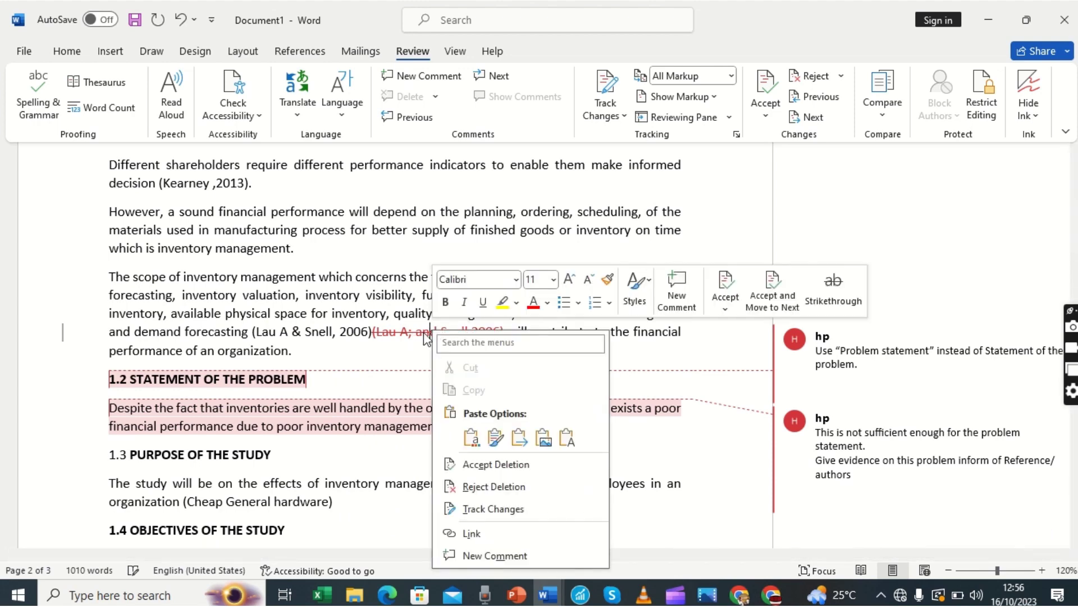
click(490, 465)
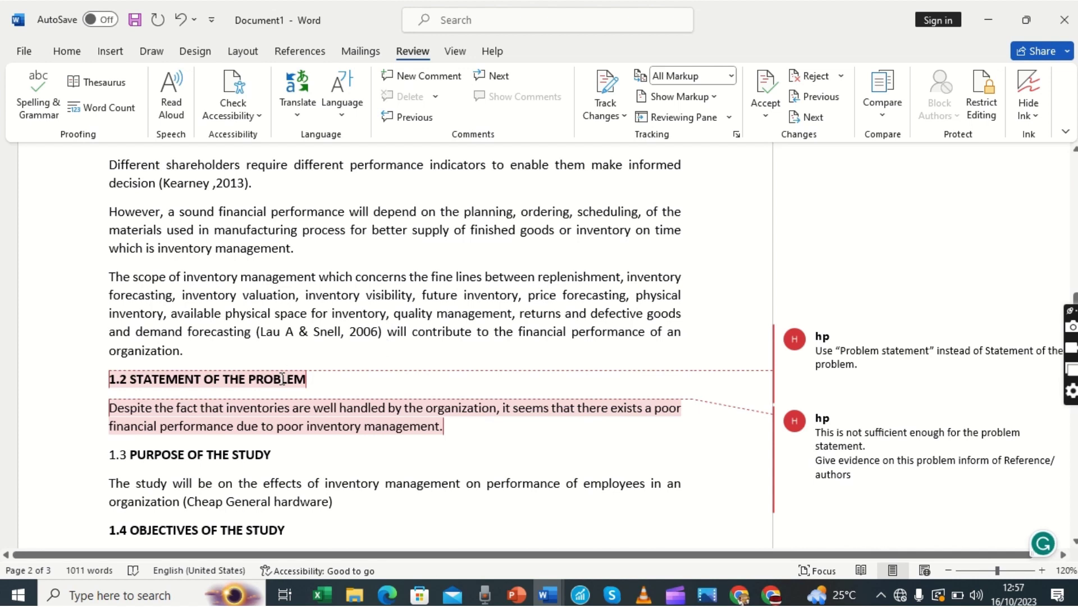
Following the comment on heading 1.2, delete "OF THE PROBLEM" from the heading, leaving "STATEMENT" in place
click(860, 371)
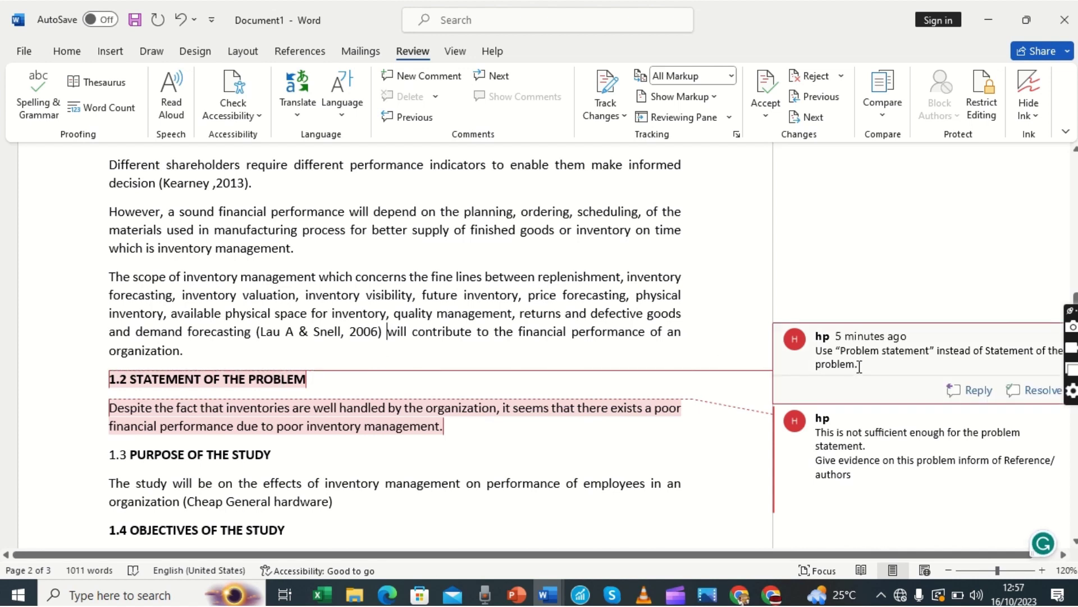
click(387, 332)
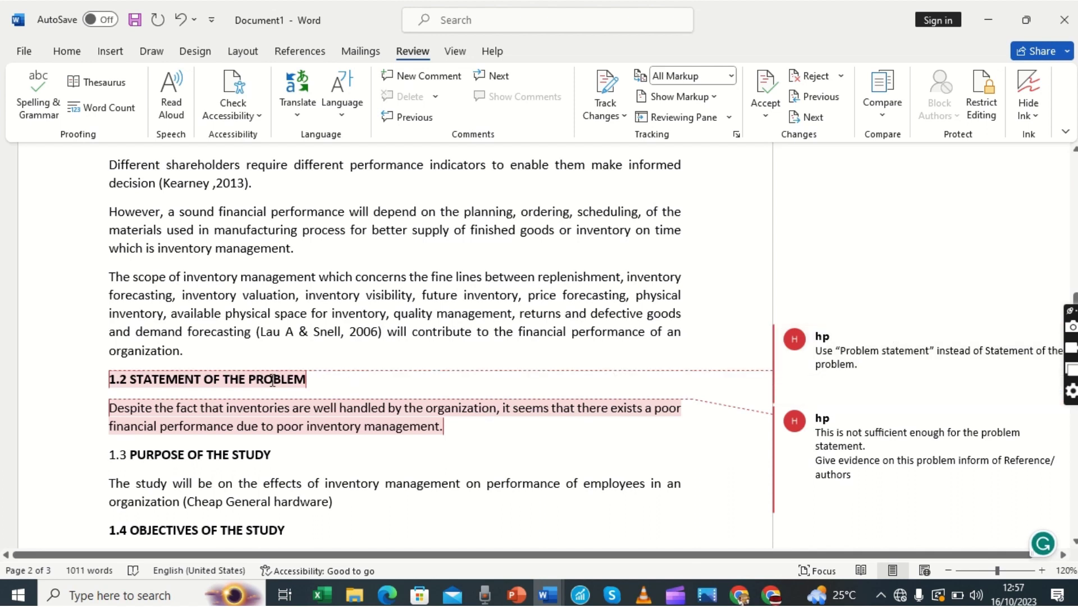
click(312, 378)
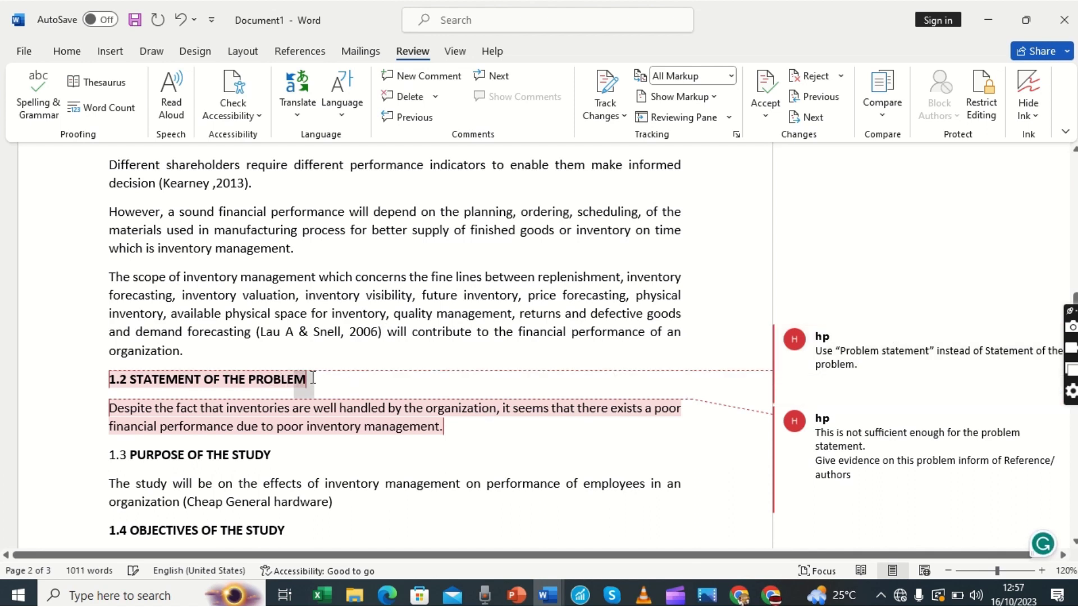
key(BackSpace)
key(BackSpace)
key(BackSpace)
key(BackSpace)
key(BackSpace)
key(BackSpace)
key(BackSpace)
key(BackSpace)
key(BackSpace)
key(BackSpace)
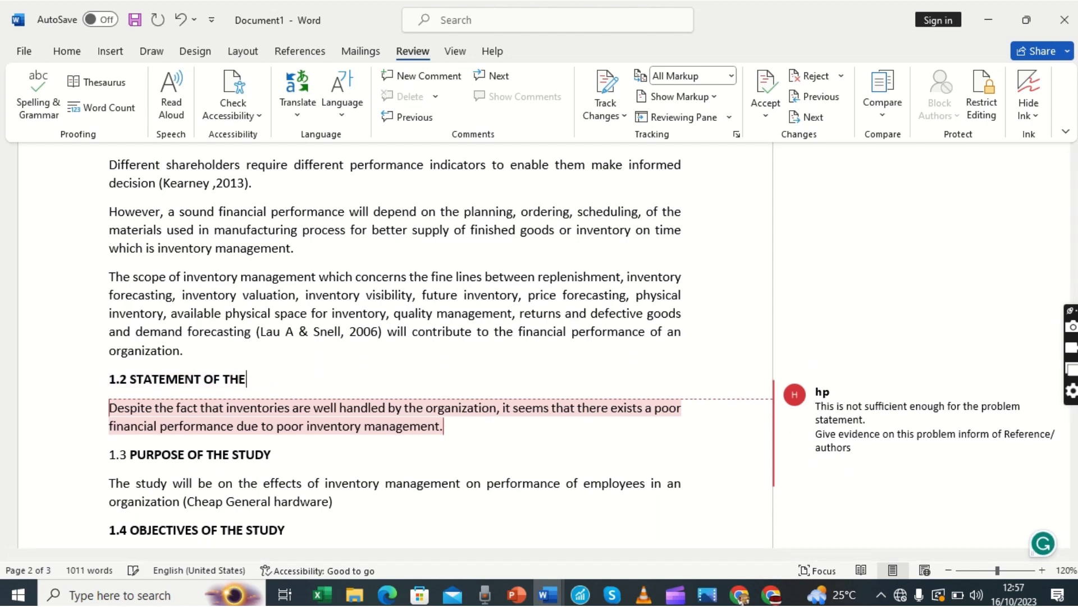
key(BackSpace)
key(BackSpace)
key(BackSpace)
key(BackSpace)
key(BackSpace)
key(BackSpace)
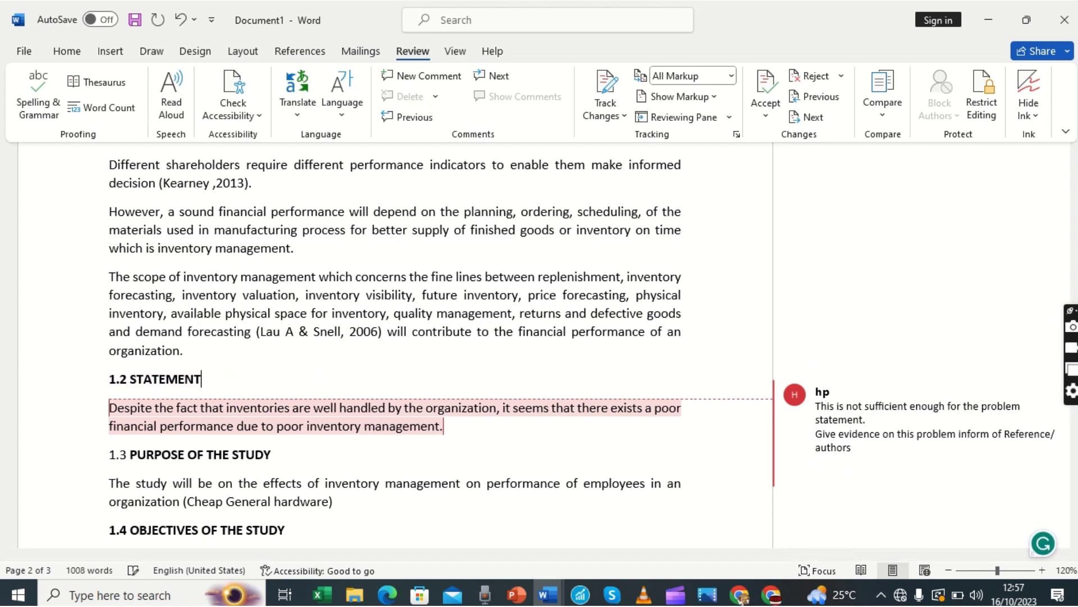
Insert the word "PROBLEM" before "STATEMENT" in heading 1.2, removing any extra letters typed between the two words
click(131, 379)
text(PROBLEM)
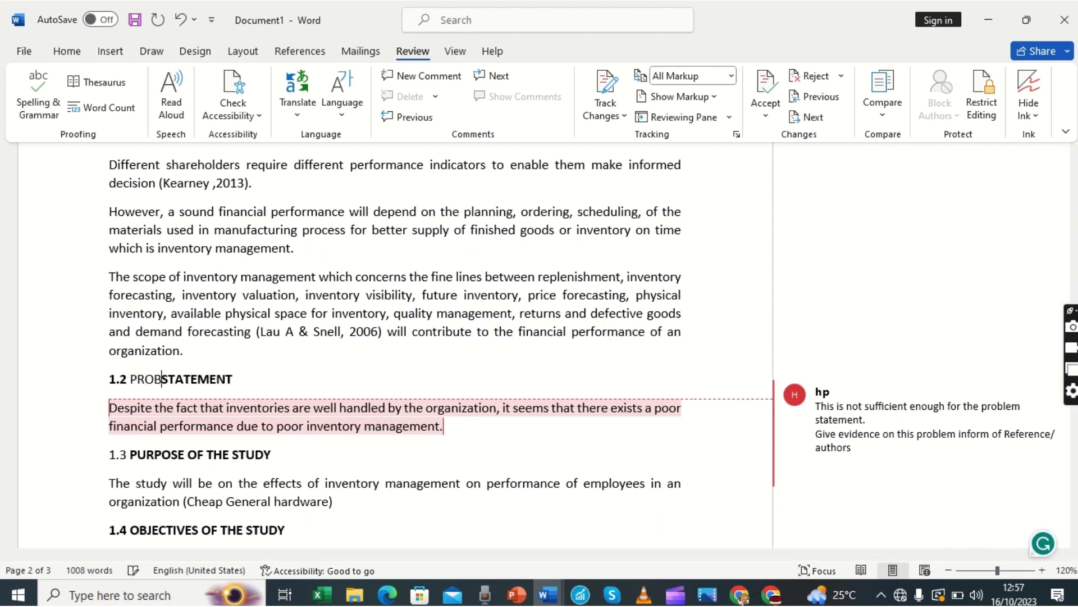
text( STATEM)
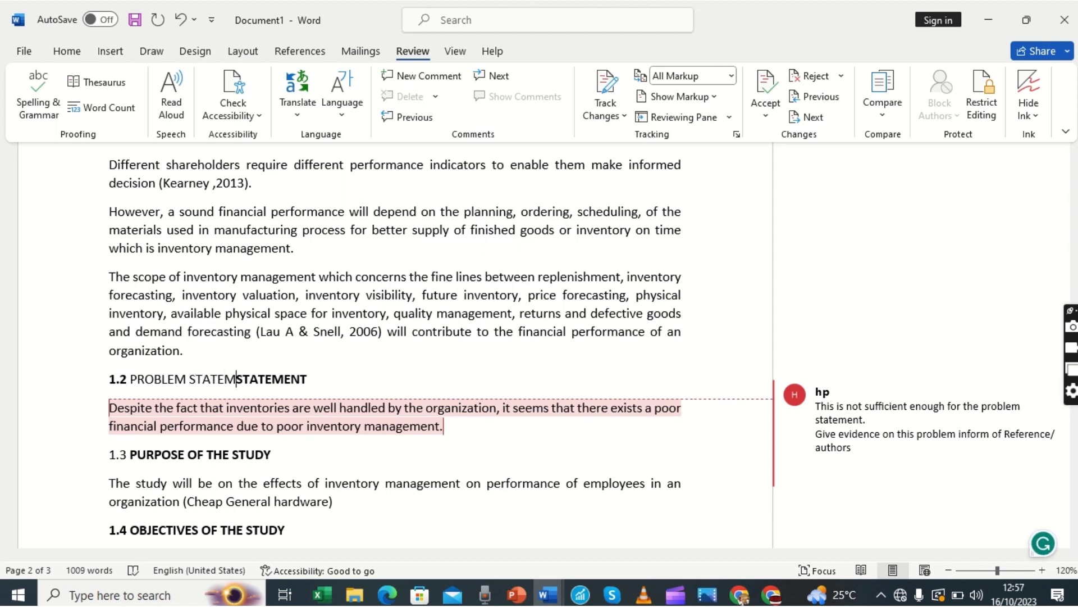
key(BackSpace)
key(BackSpace)
key(BackSpace)
key(BackSpace)
key(BackSpace)
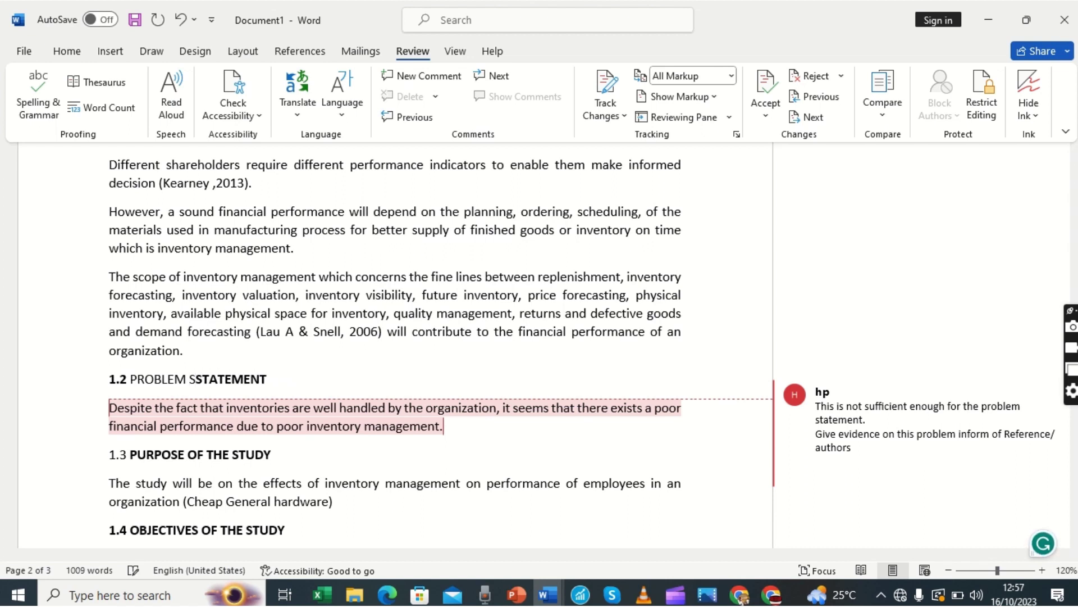
key(BackSpace)
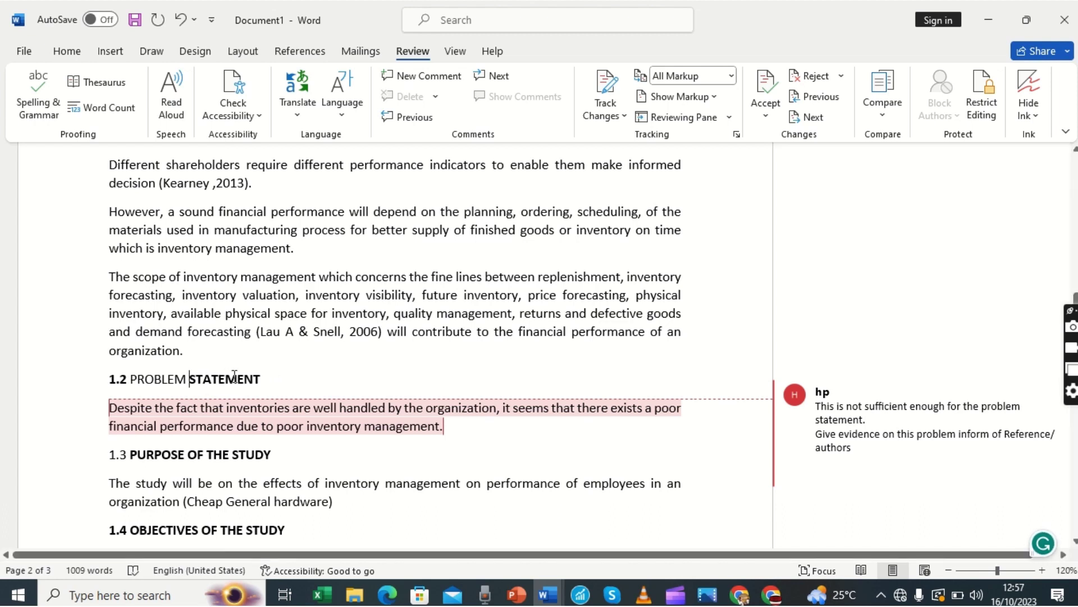
Make the words "PROBLEM STATEMENT" in heading 1.2 bold throughout
drag(262, 378, 152, 380)
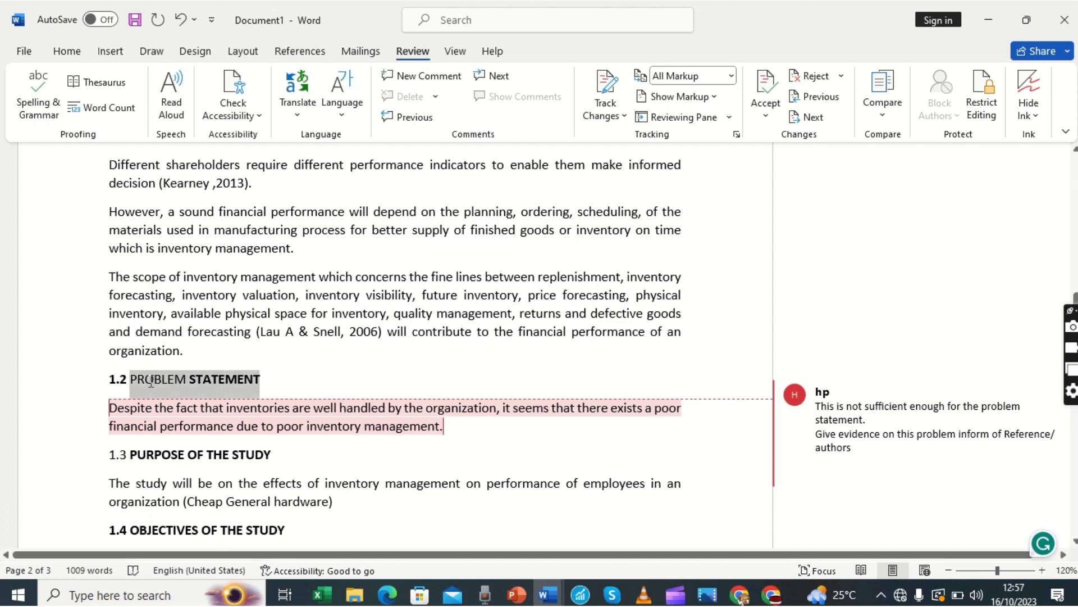
click(70, 51)
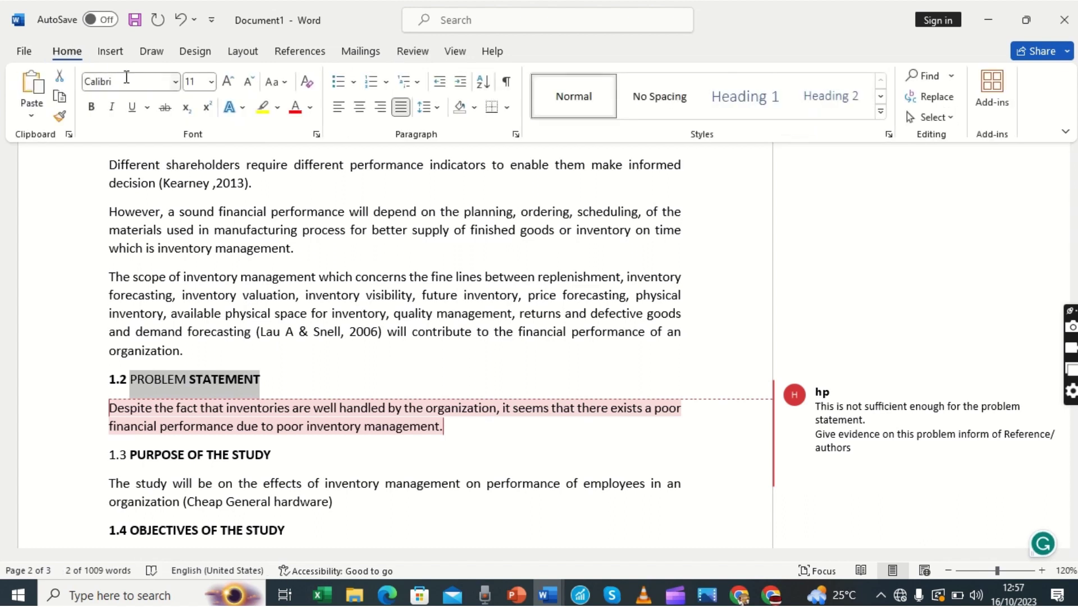
click(91, 106)
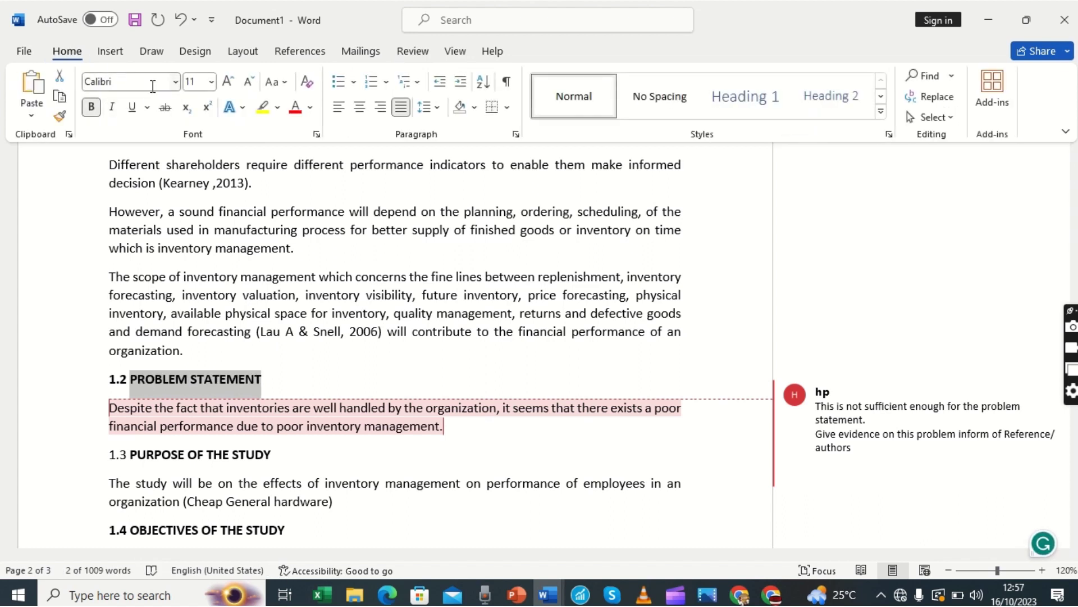
click(187, 288)
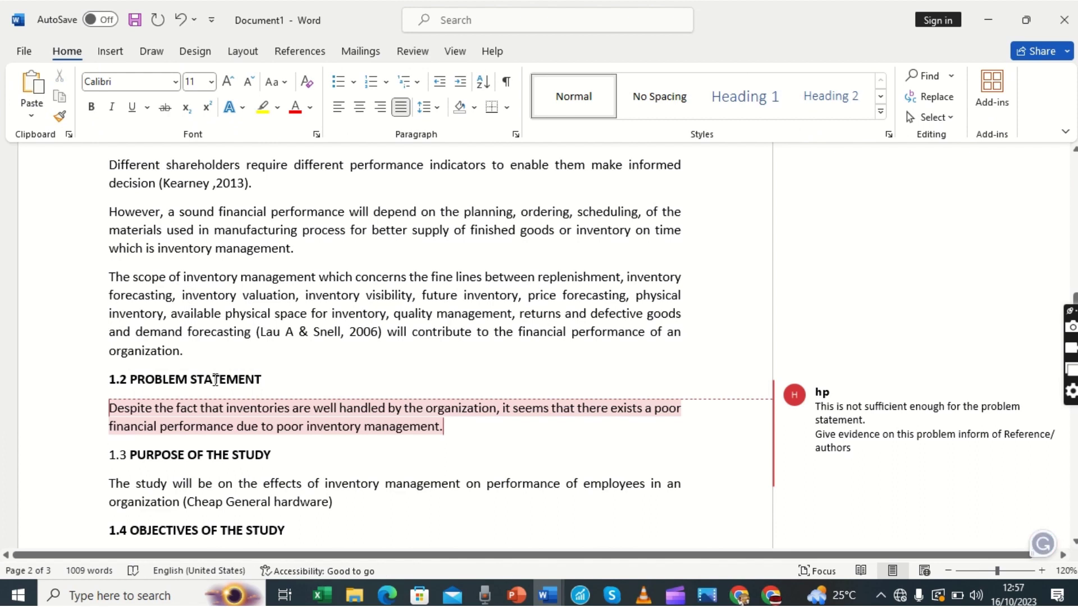
Add an in-text citation with the author's name and the year 2018 in parentheses before the period ending the paragraph under heading 1.2
mouse_move(861, 421)
click(444, 425)
key(Left)
text(()
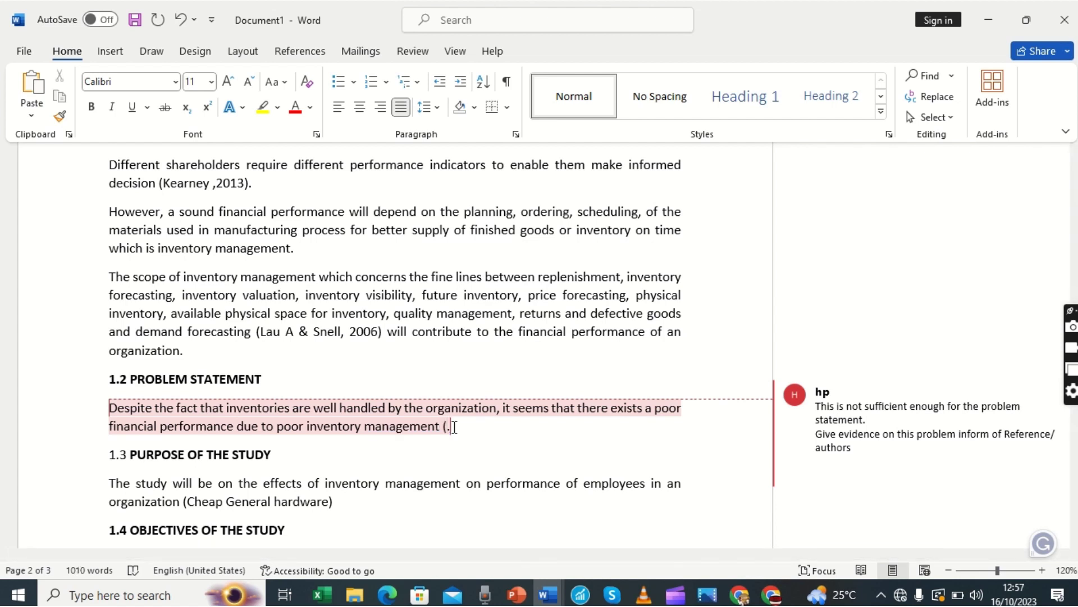
text(Luke, 201)
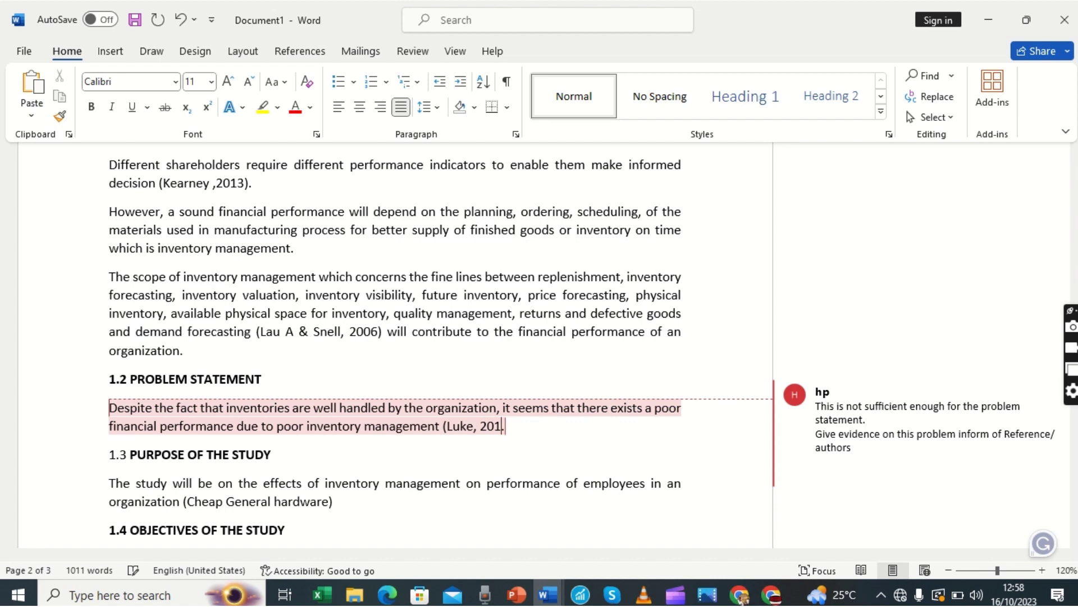
text(8))
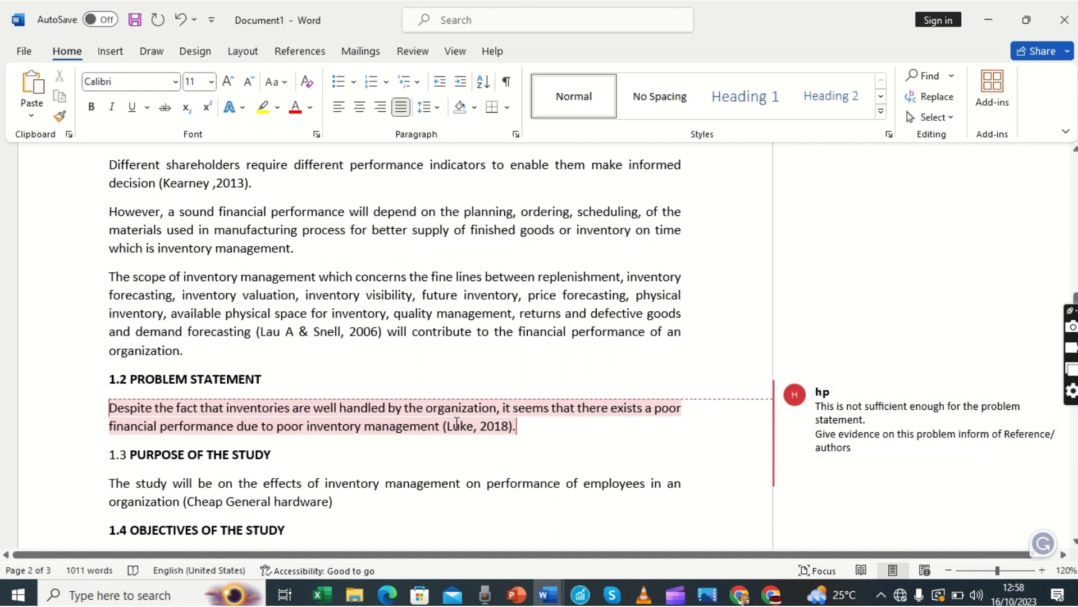
Delete the comment asking for evidence and references on the paragraph under heading 1.2
right_click(862, 418)
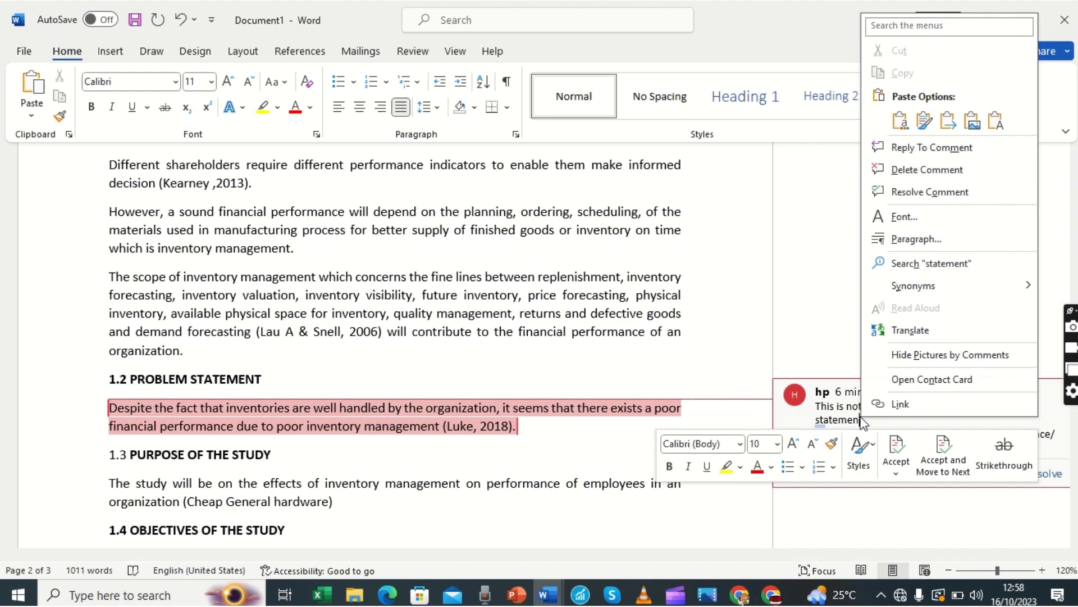
click(928, 171)
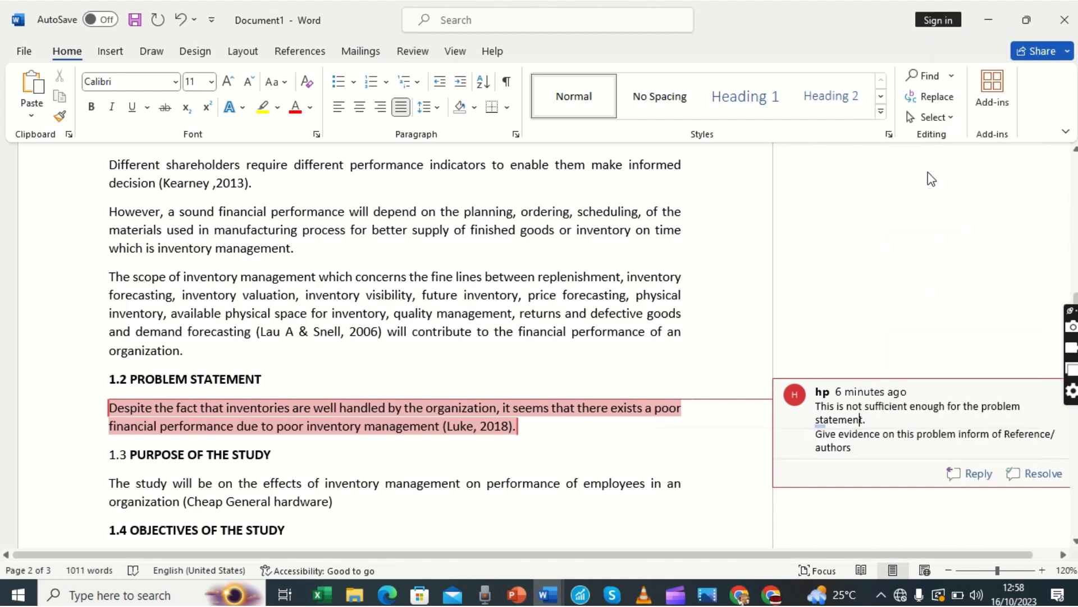
click(352, 439)
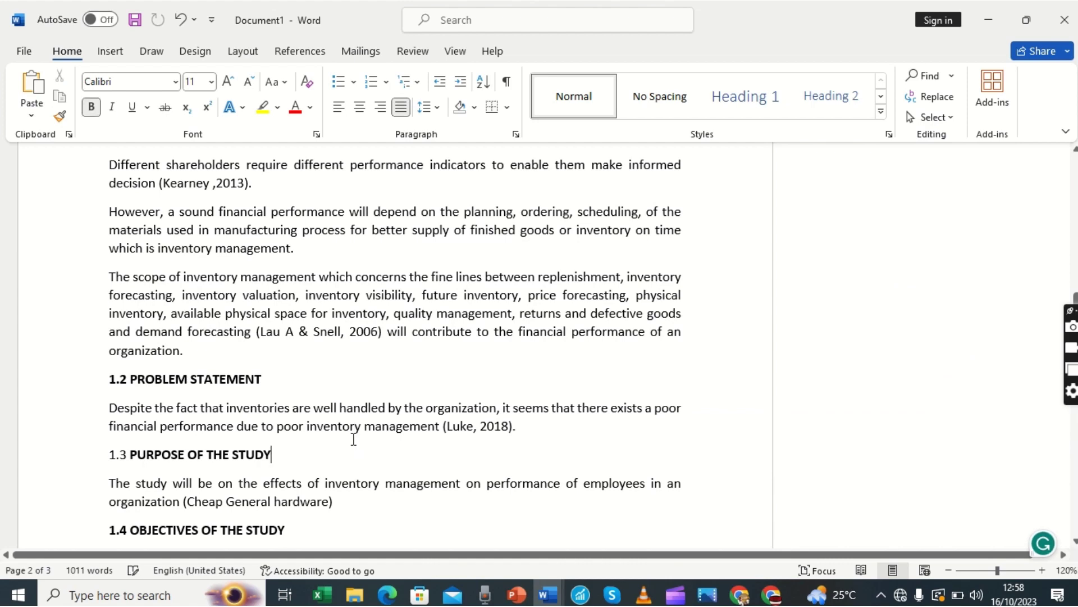
Accept the tracked deletion and the tracked insertion of "General Hardware" in the third objective under heading 1.4
scroll(354, 439, down, 3)
key(Down)
key(Down)
key(Down)
key(Down)
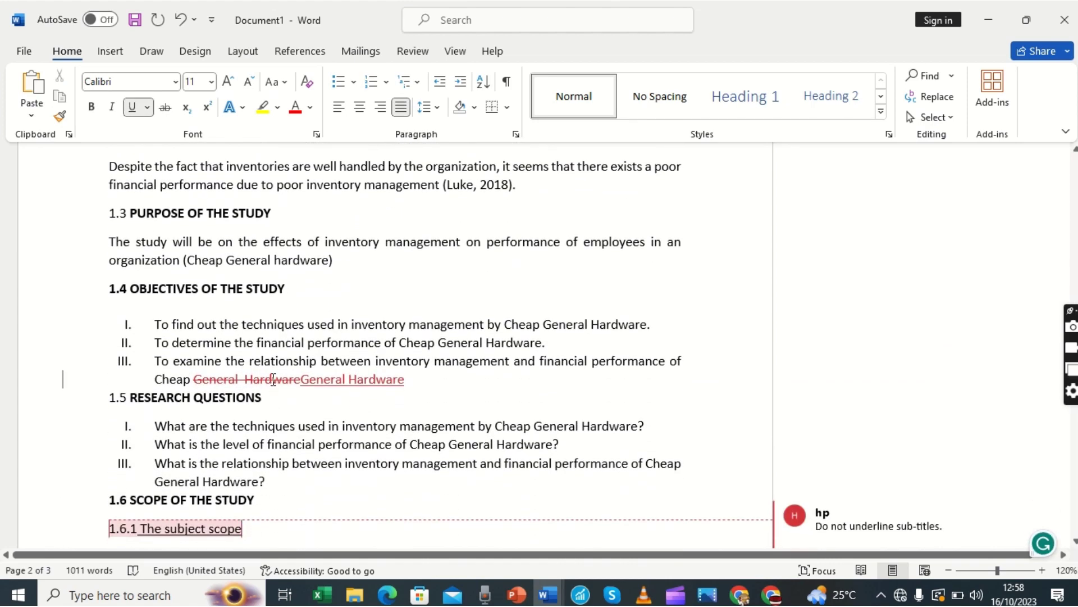
right_click(272, 380)
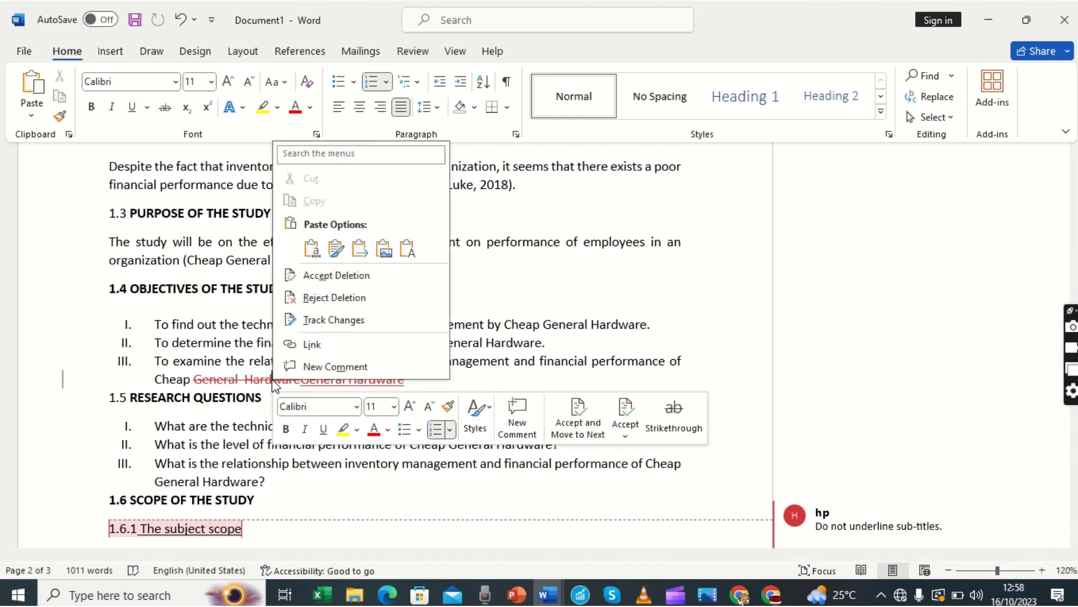
click(337, 275)
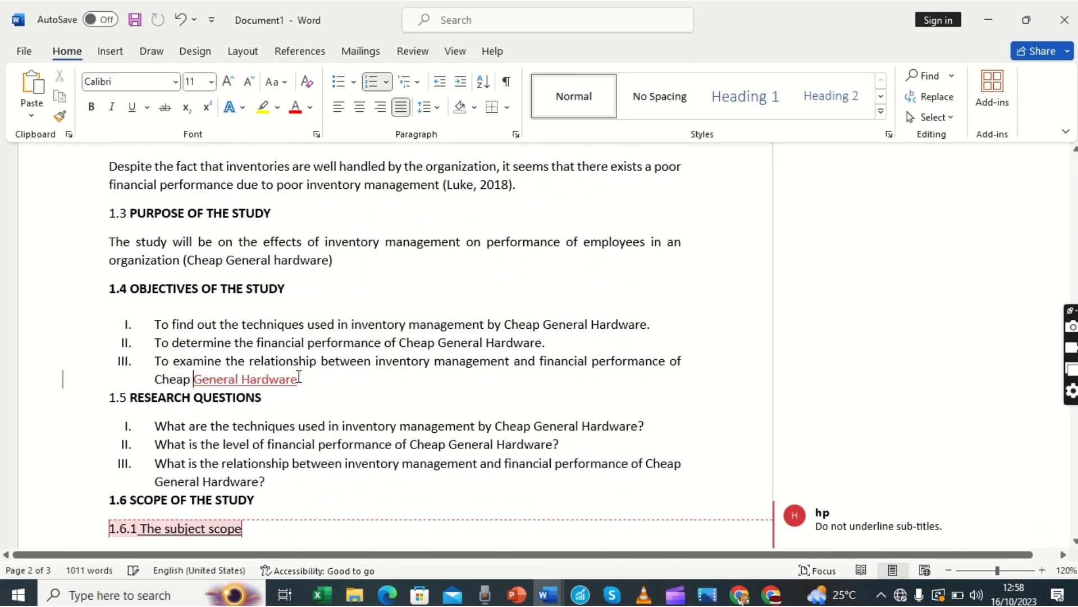
right_click(244, 382)
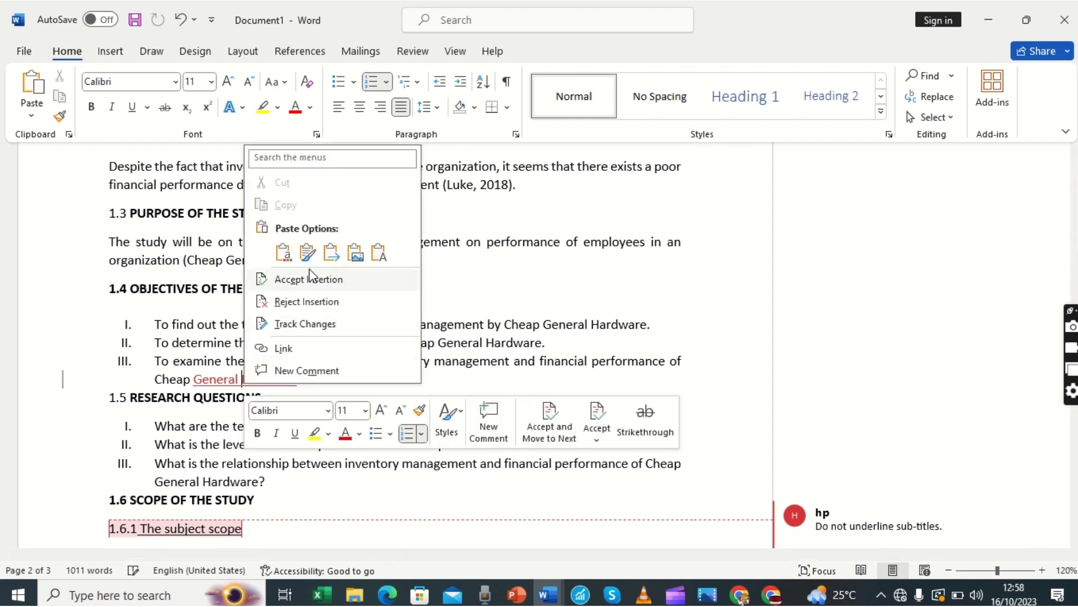
click(313, 281)
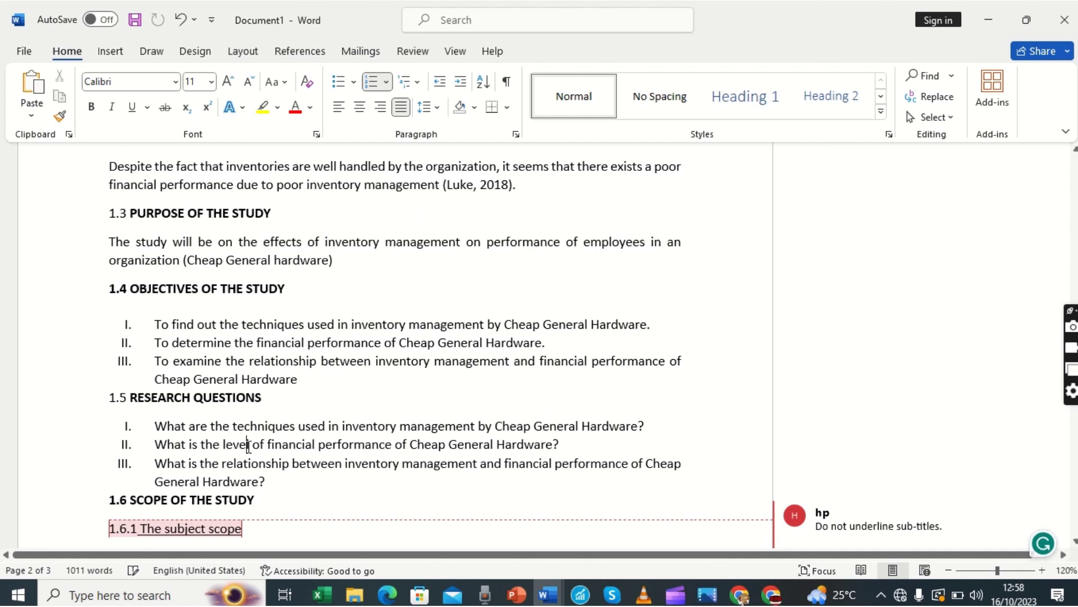
Remove the underline from the subheading "1.6.1 The subject scope", as its comment asks
scroll(248, 445, down, 3)
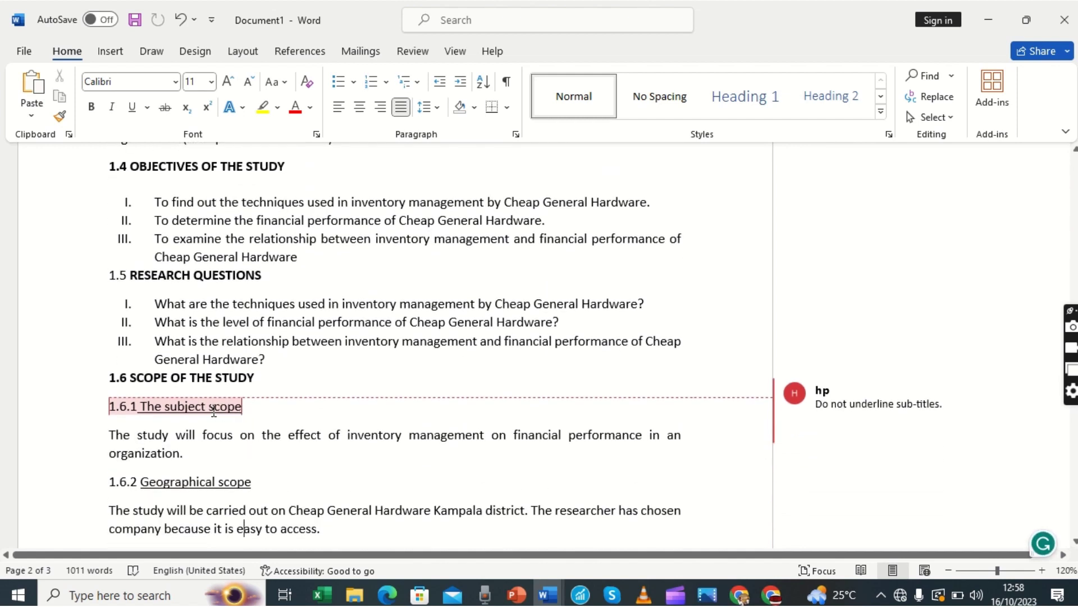
click(90, 412)
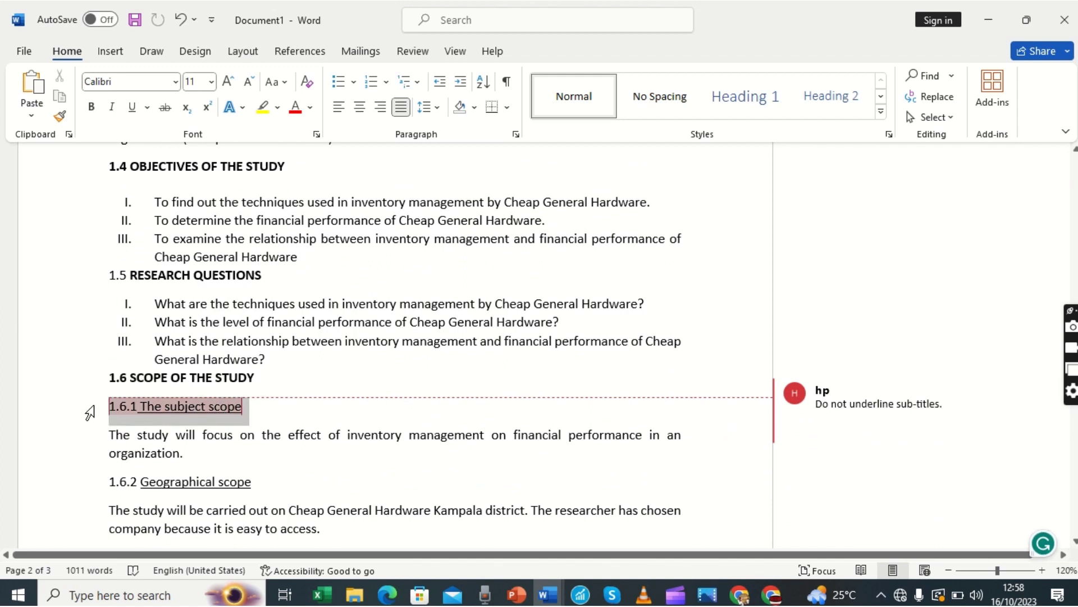
click(132, 110)
click(132, 109)
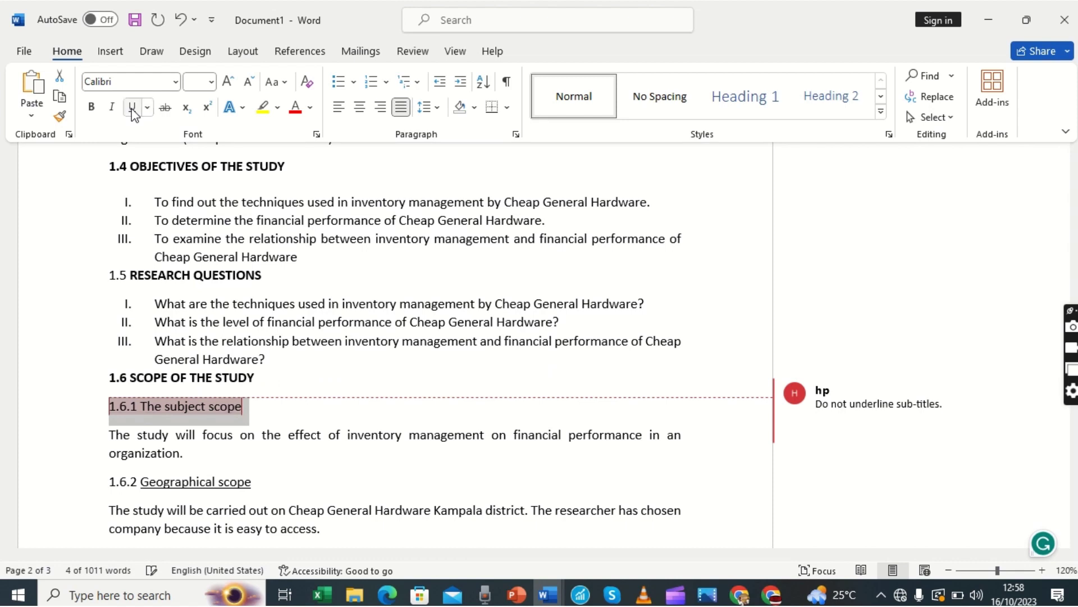
click(207, 409)
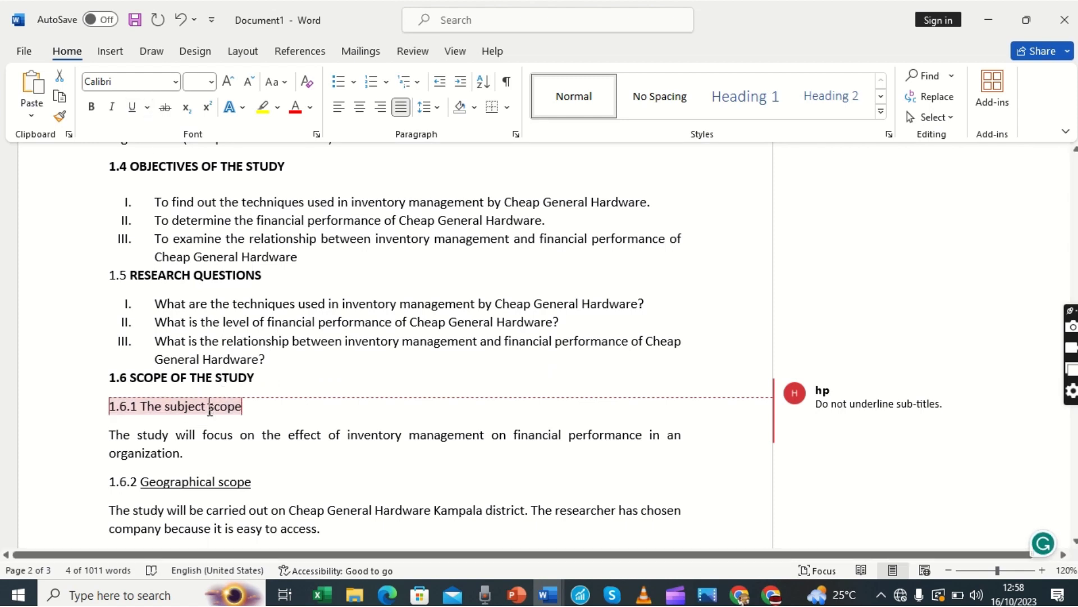
Delete the comment "Do not underline sub-titles." attached to subheading 1.6.1
click(838, 403)
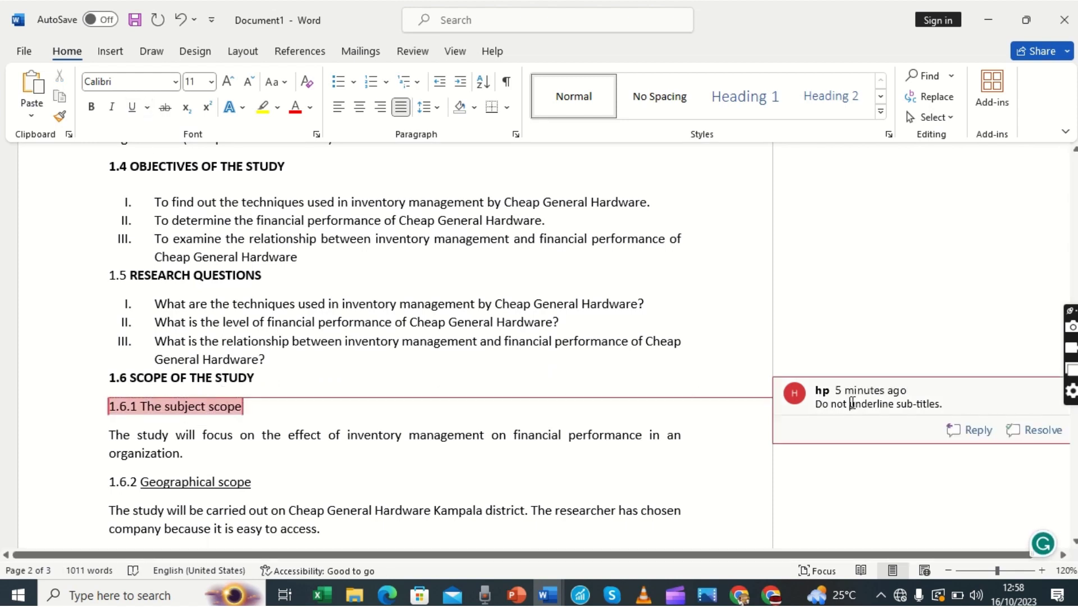
right_click(852, 403)
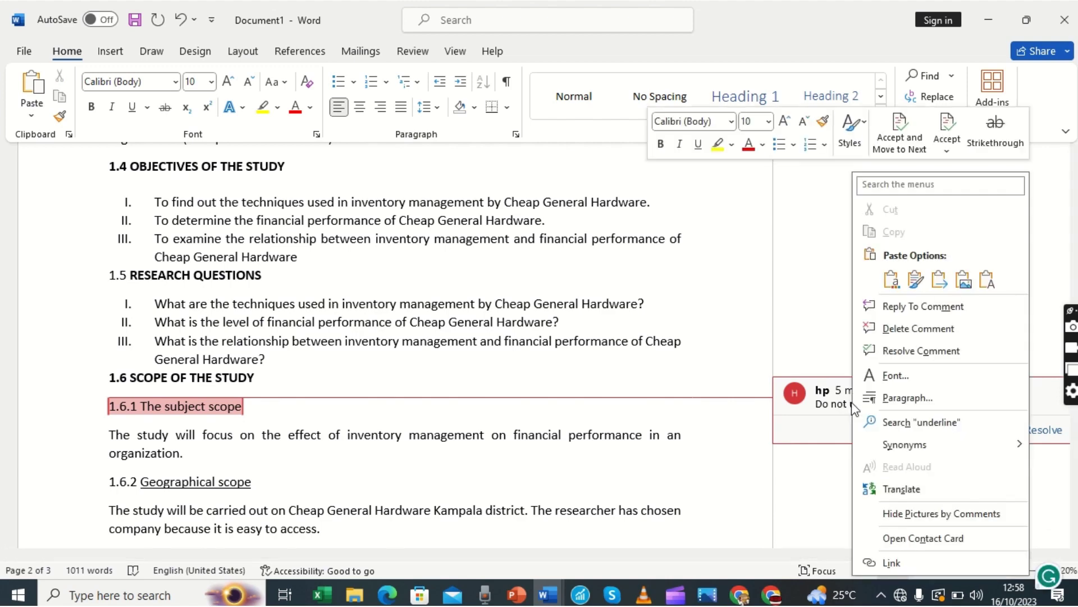
click(901, 329)
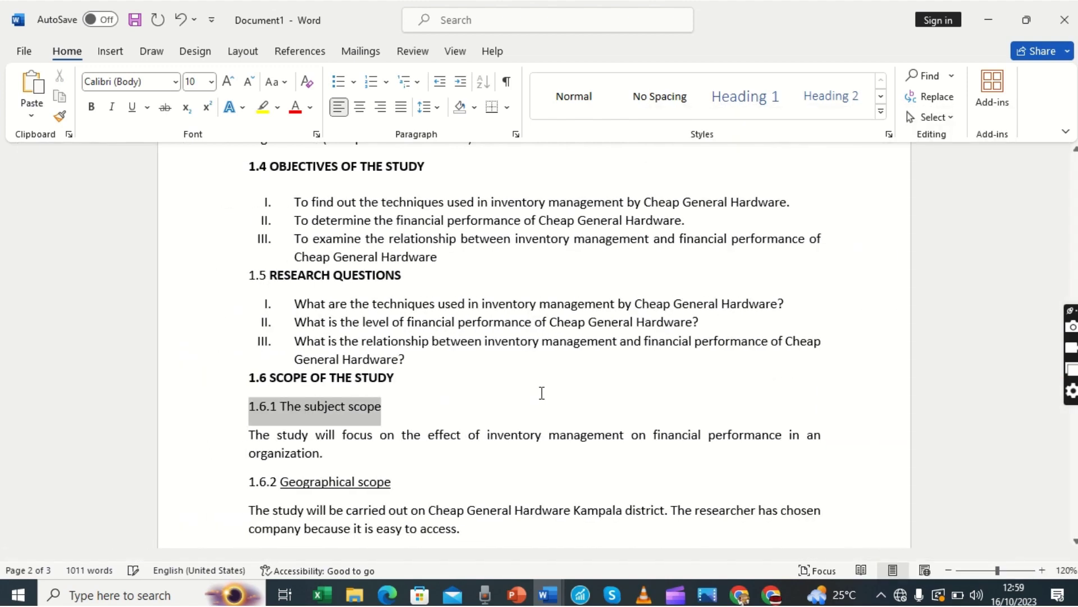
click(416, 417)
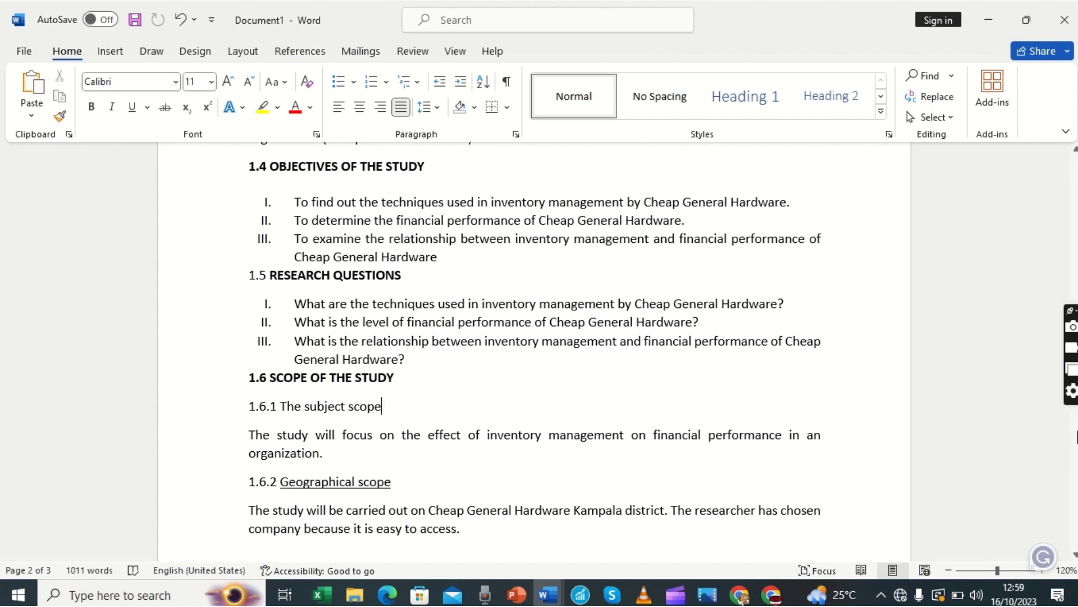
Review the corrected chapter from the objectives back to the CHAPTER ONE title, and again through the background paragraphs
click(1064, 226)
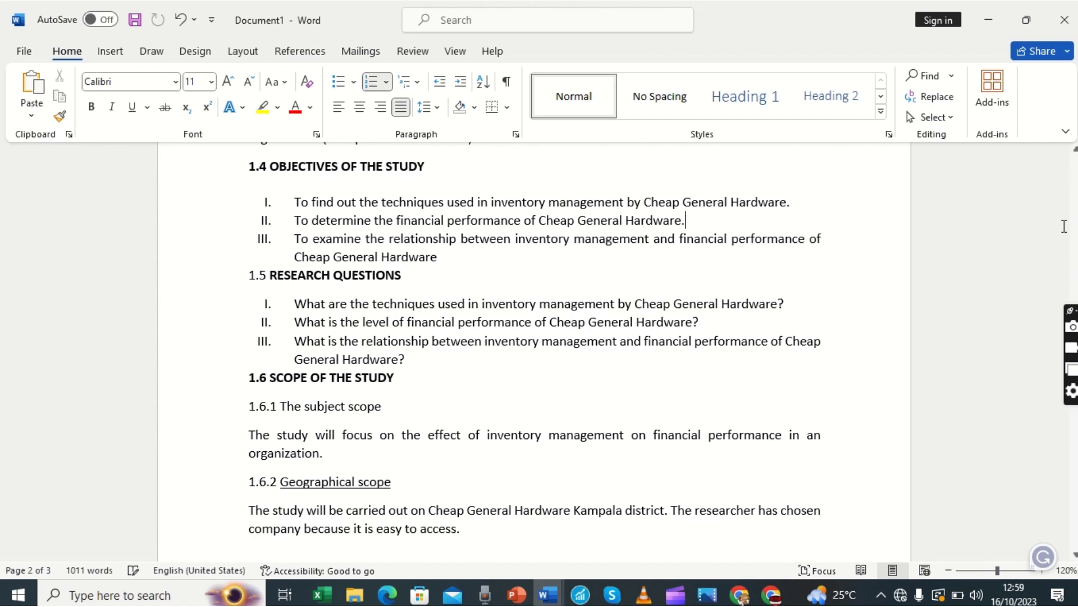
key(Up)
key(Up)
scroll(1064, 226, up, 10)
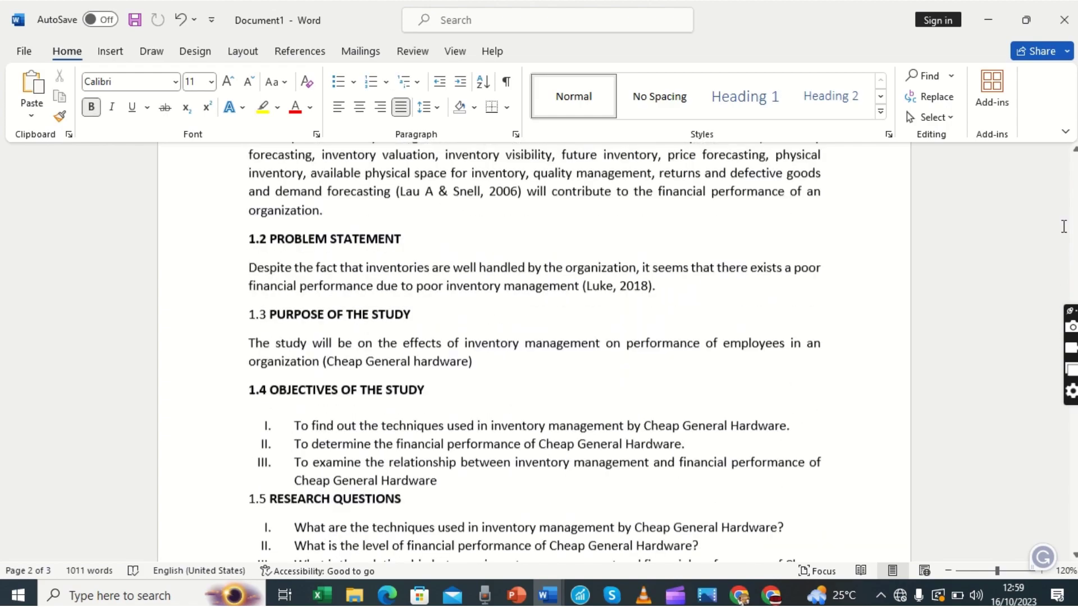
scroll(1063, 226, up, 15)
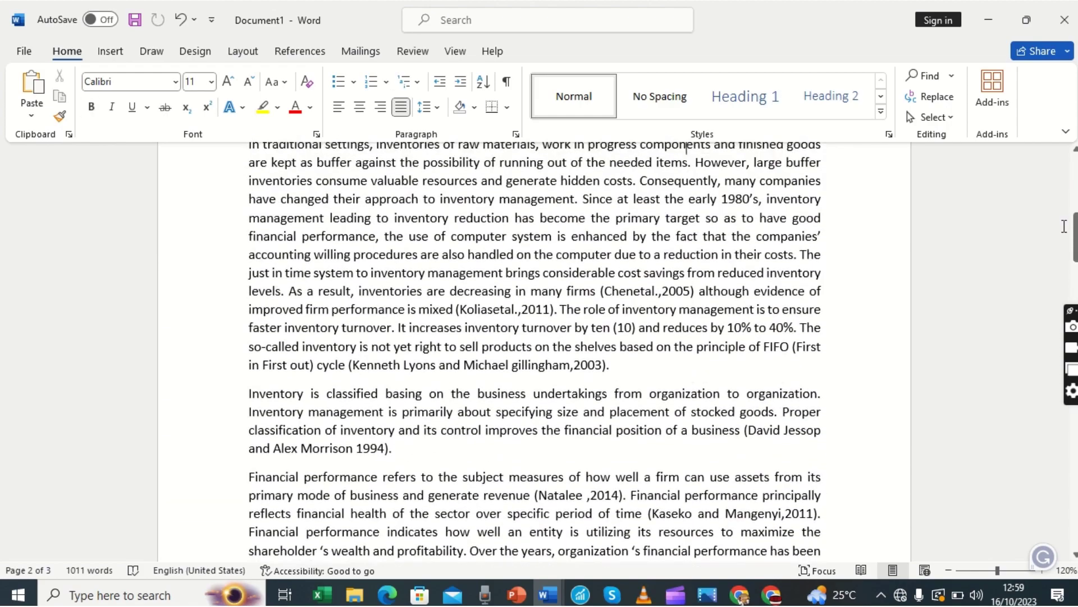
key(Up)
key(Up)
key(Up)
key(Up)
key(Up)
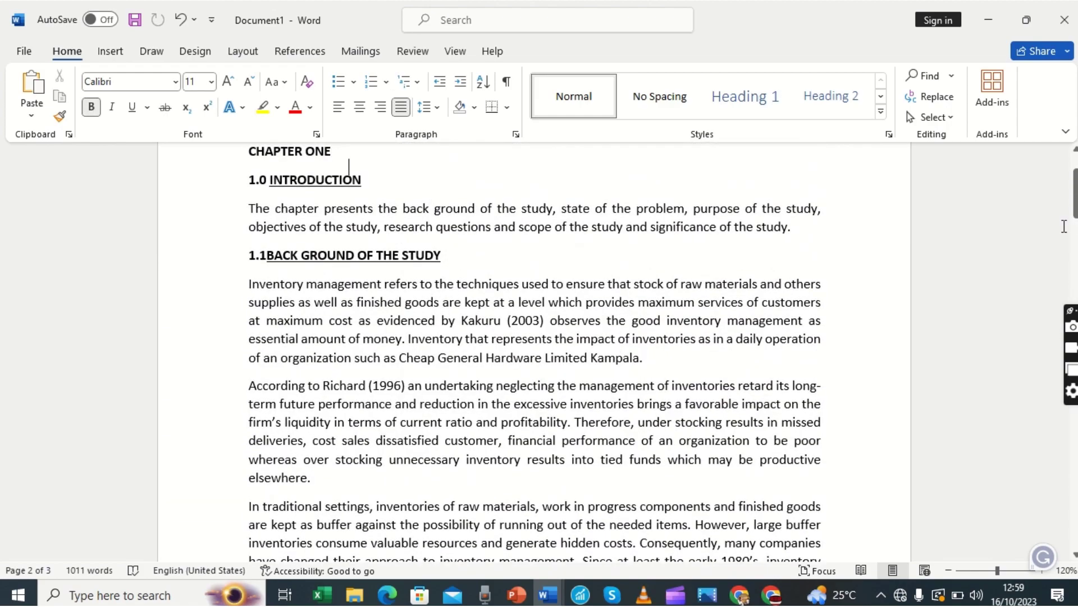
key(Down)
key(Down)
key(Down)
key(Down)
key(Down)
key(Down)
key(Down)
key(Down)
key(Down)
key(Down)
key(Down)
key(Down)
key(Down)
key(Down)
key(Down)
key(Down)
key(Down)
key(Down)
key(Down)
key(Down)
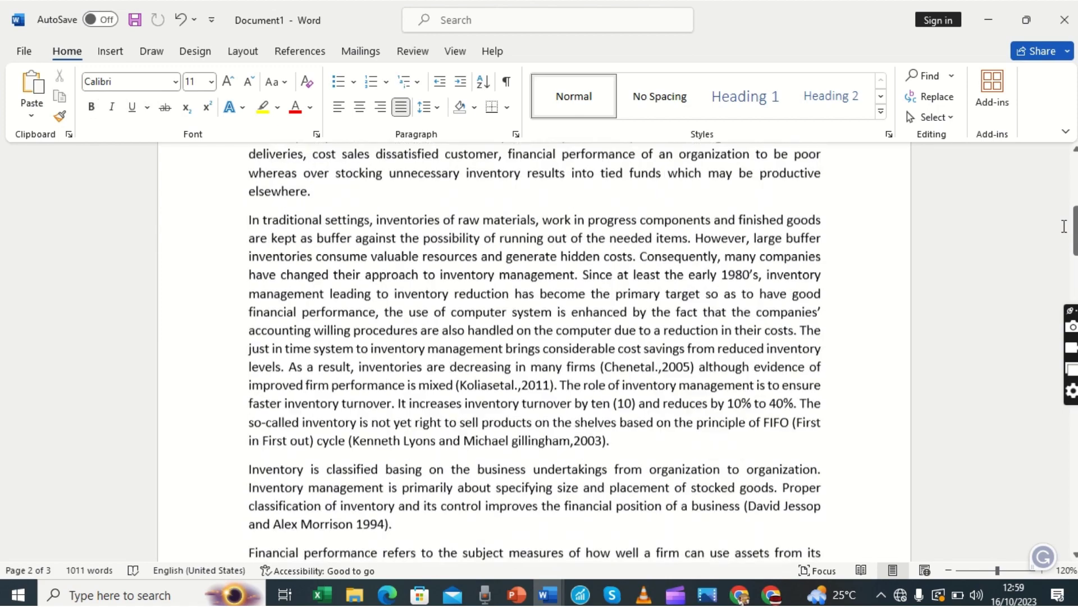
key(Down)
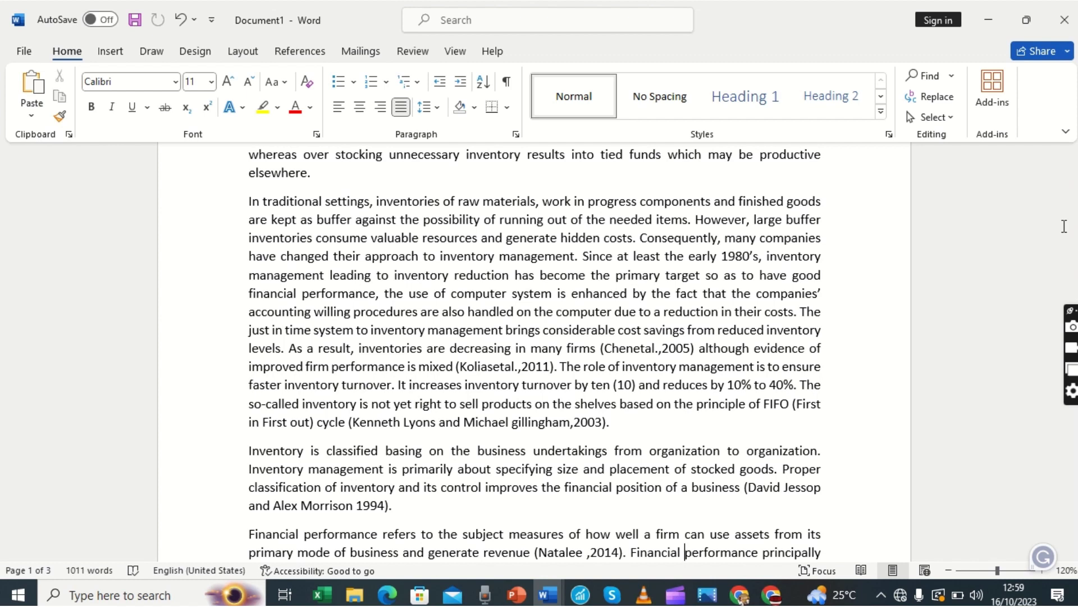
mouse_move(628, 18)
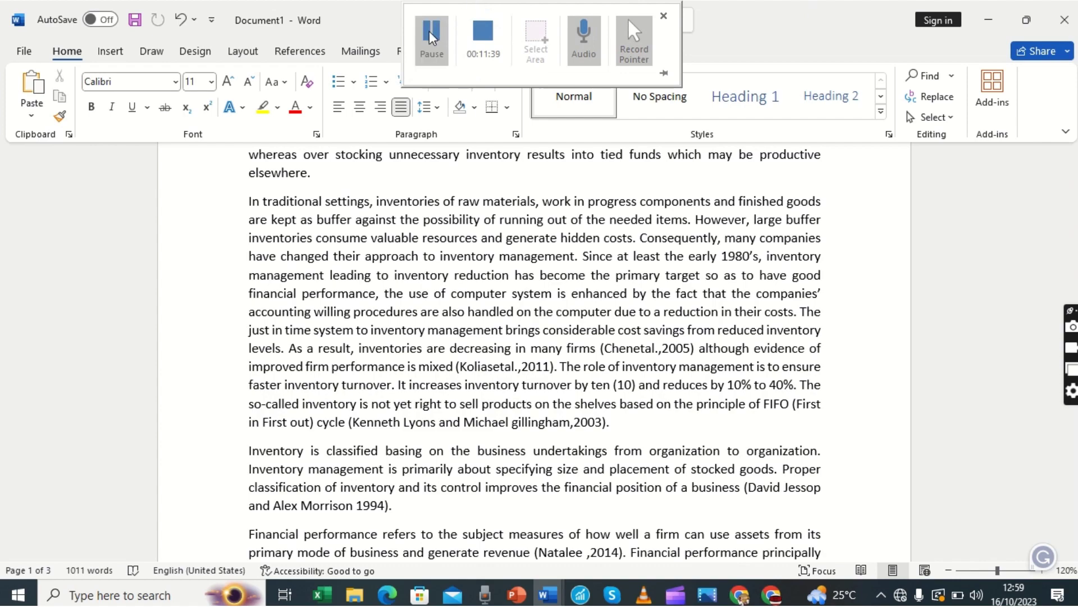